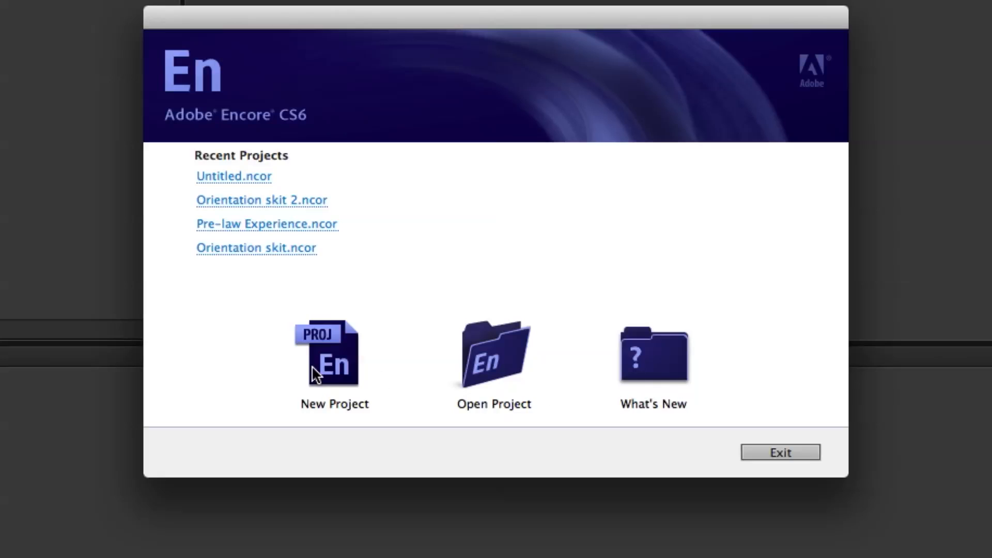
- Create a new project named "Encore Demo" with DVD authoring mode and the NTSC television standard
left_click(335, 354)
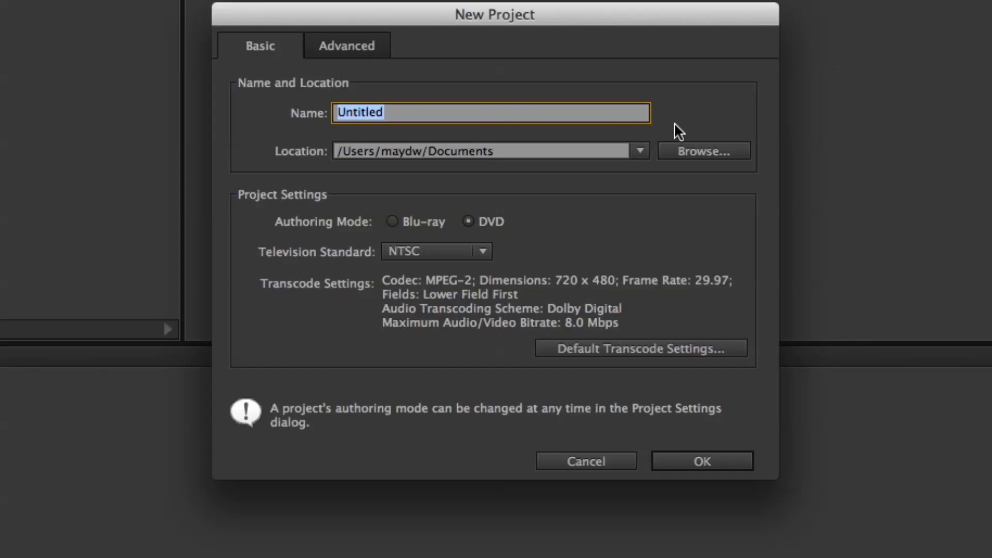
type("Encore ")
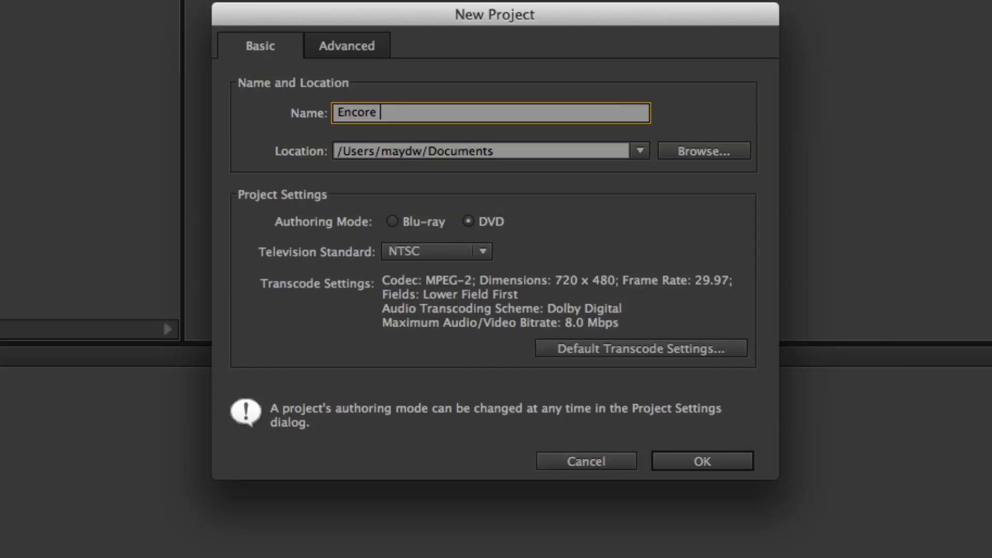
type("Demo")
left_click(439, 250)
left_click(439, 250)
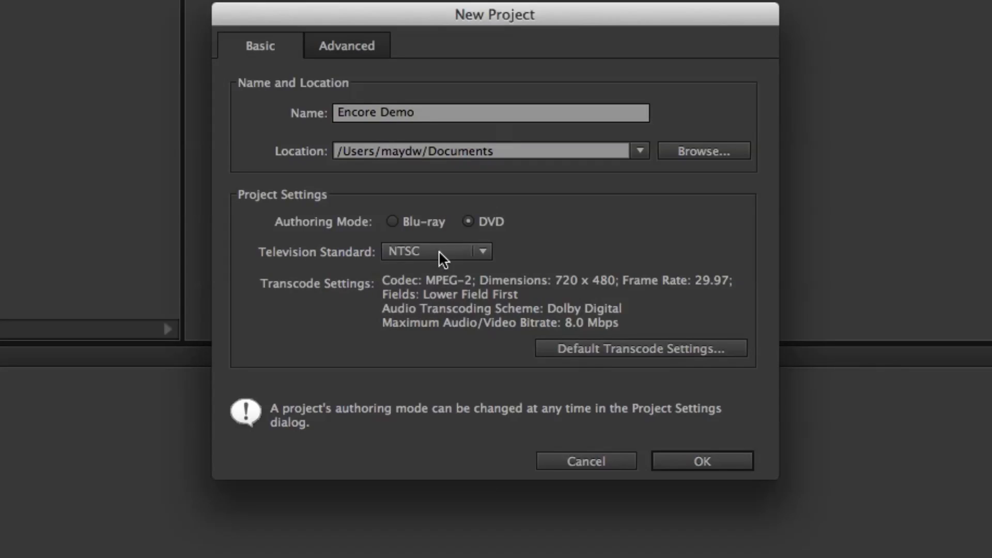
left_click(439, 252)
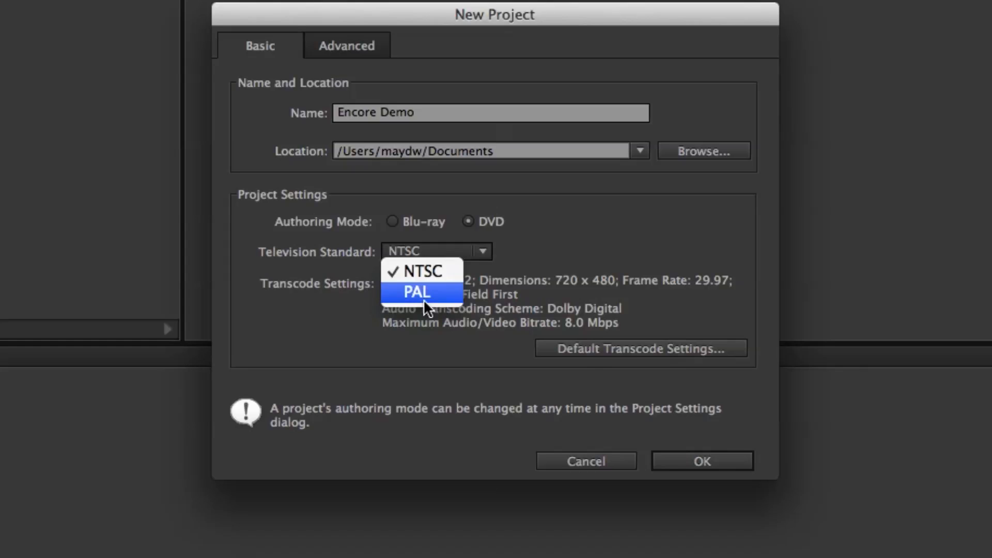
left_click(435, 270)
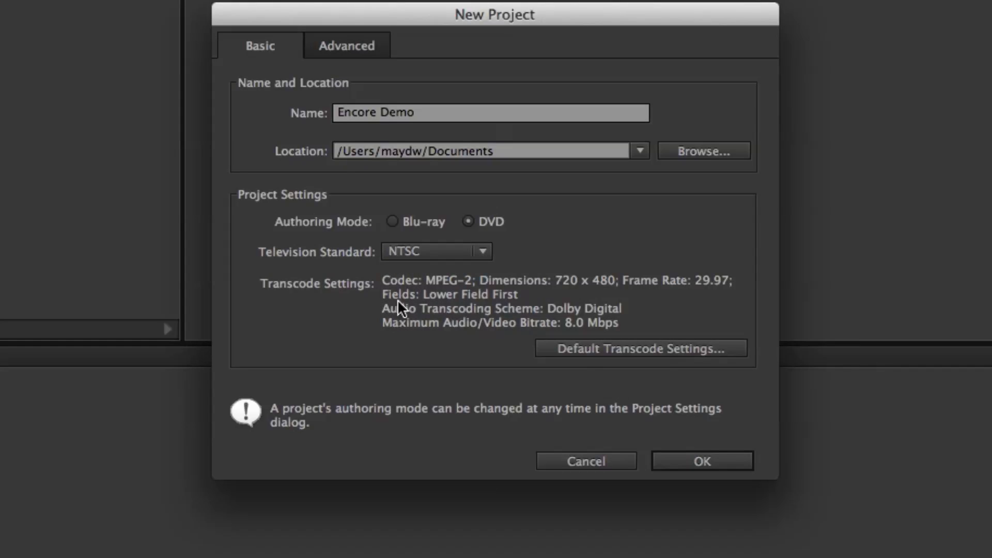
left_click(673, 459)
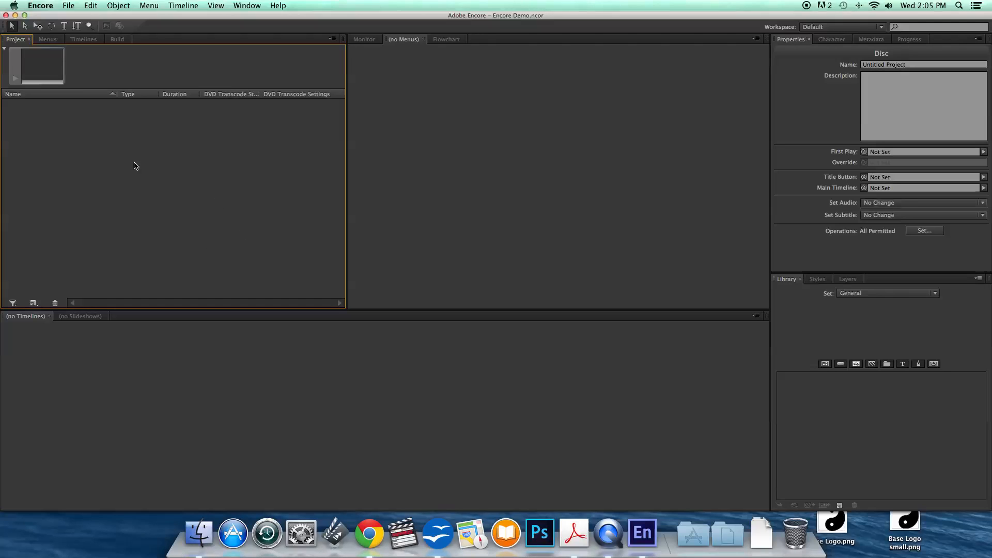
- Name the disc "Encore Demo" in its properties
left_click(534, 166)
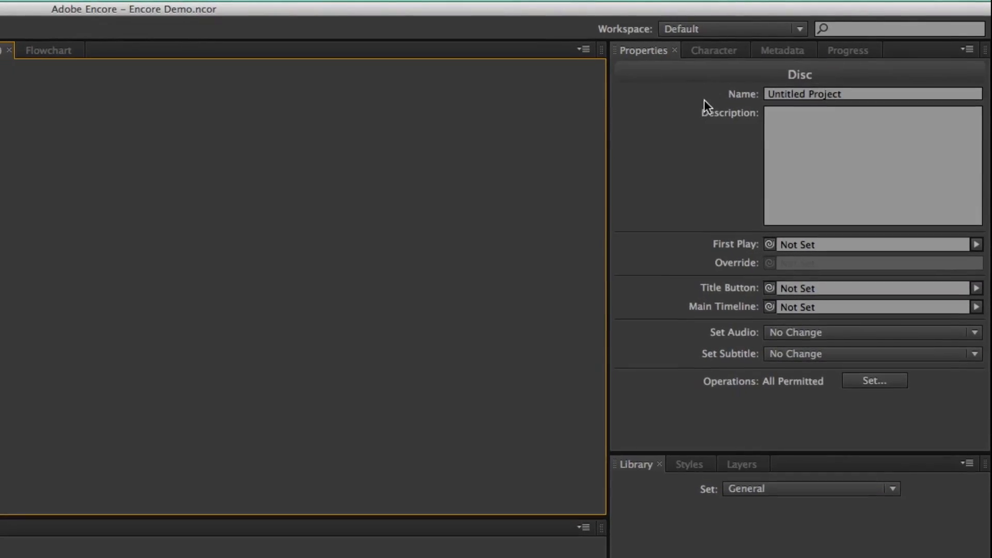
left_click(880, 88)
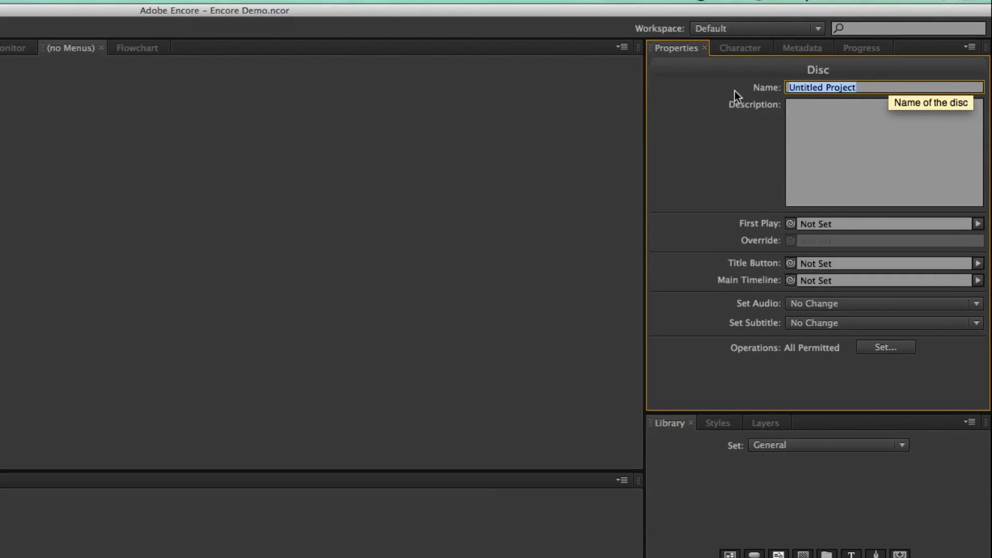
type("Encore Dem")
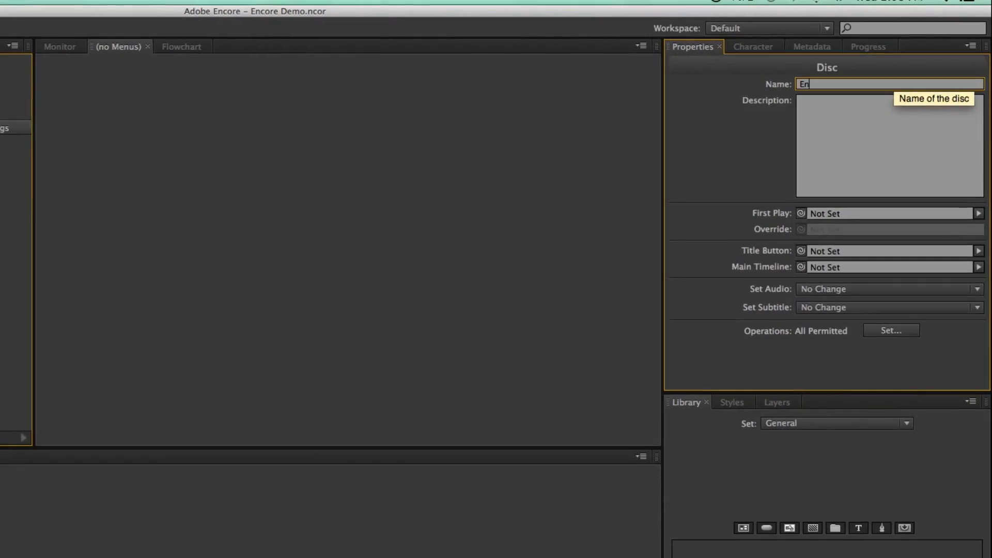
type("o")
key("Return")
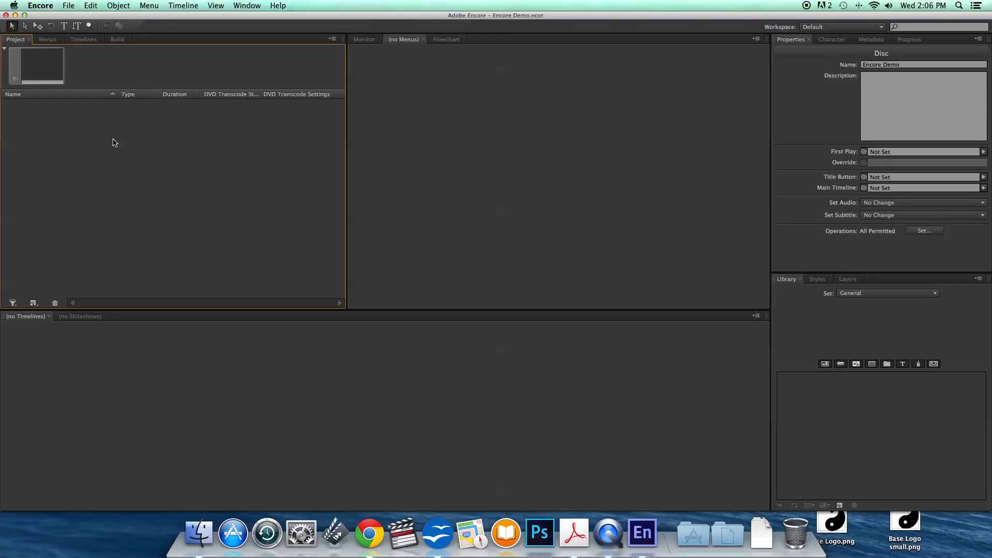
right_click(114, 142)
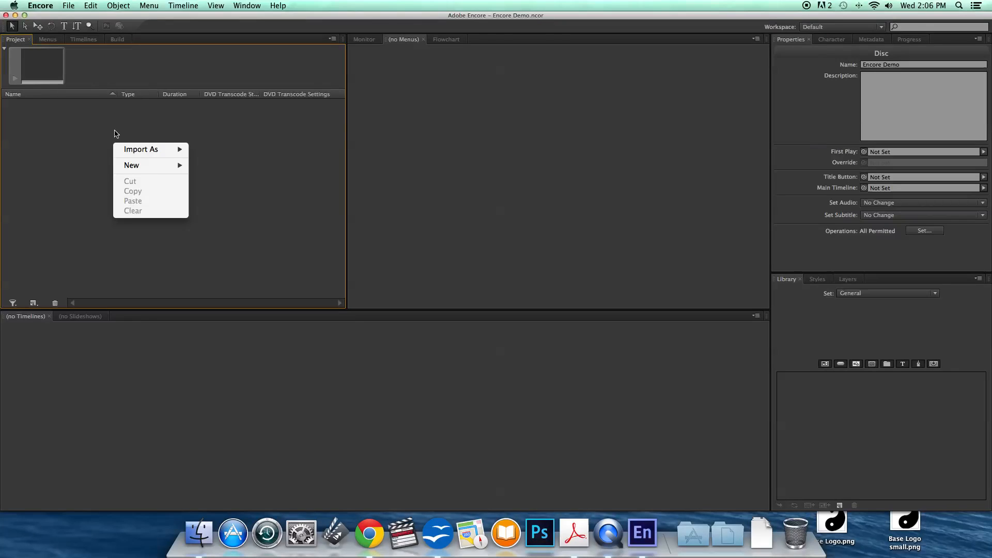
mouse_move(153, 153)
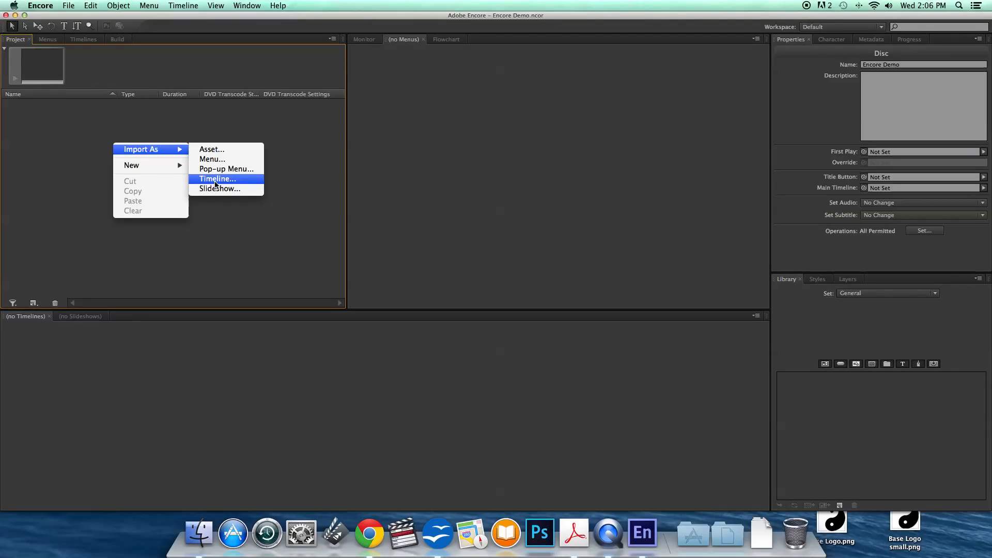
left_click(121, 120)
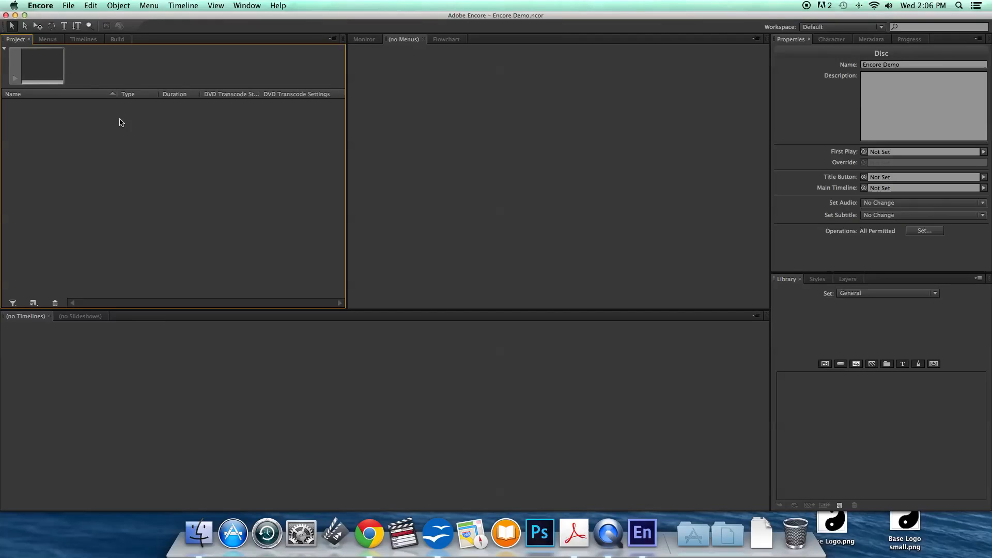
left_click(190, 4)
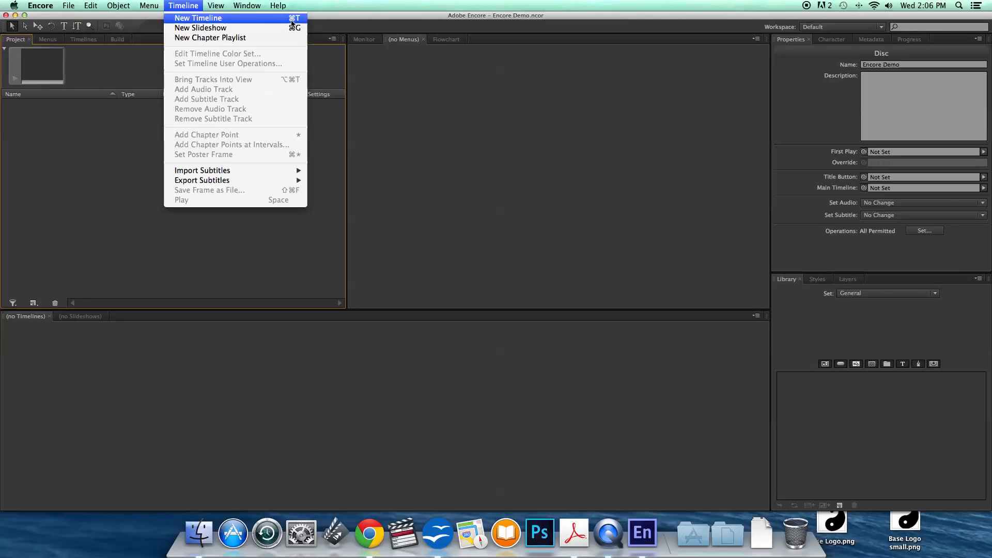
left_click(197, 9)
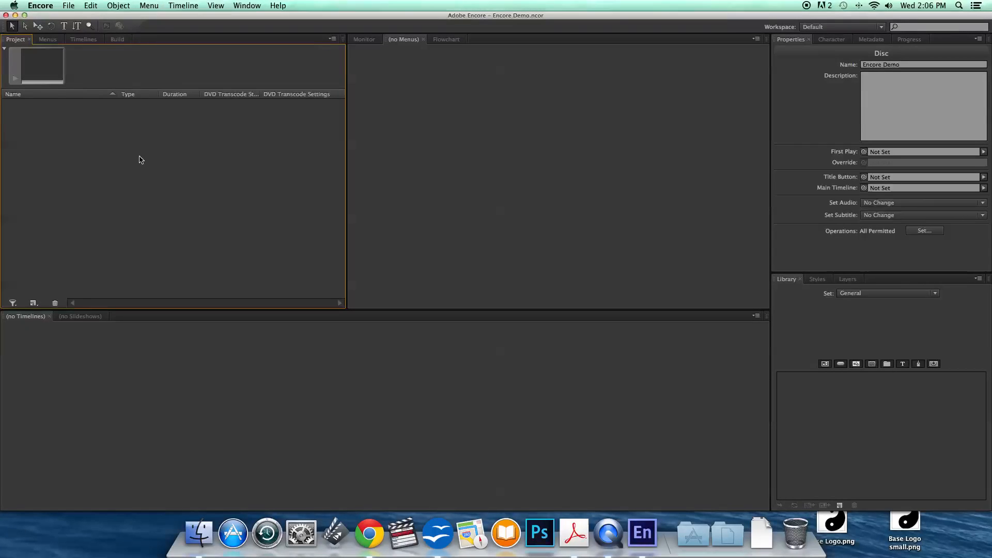
- Import the "2-12-2013 with Subtitles V2.mov" video from the Desktop folder as a timeline
right_click(140, 161)
mouse_move(152, 174)
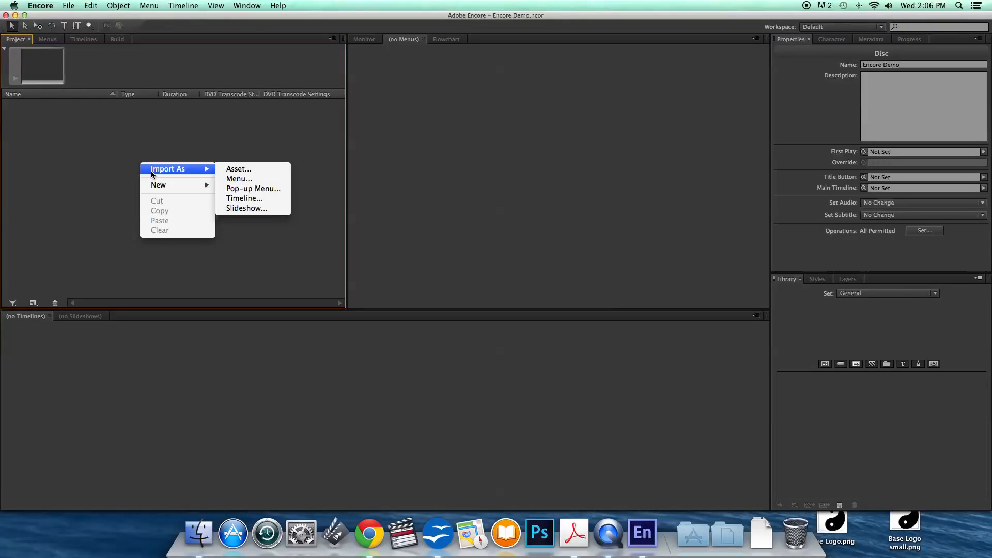
left_click(243, 198)
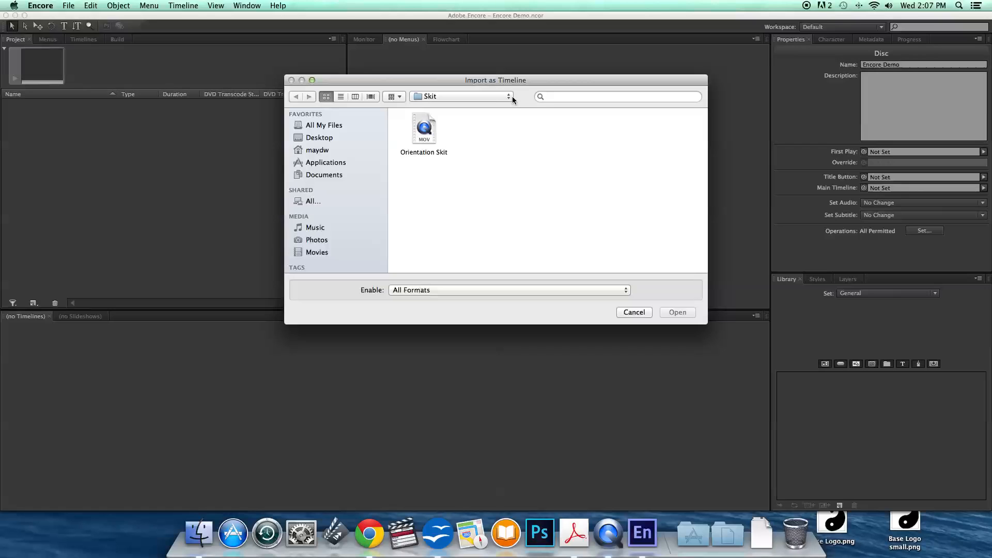
scroll(328, 220, "down", 3)
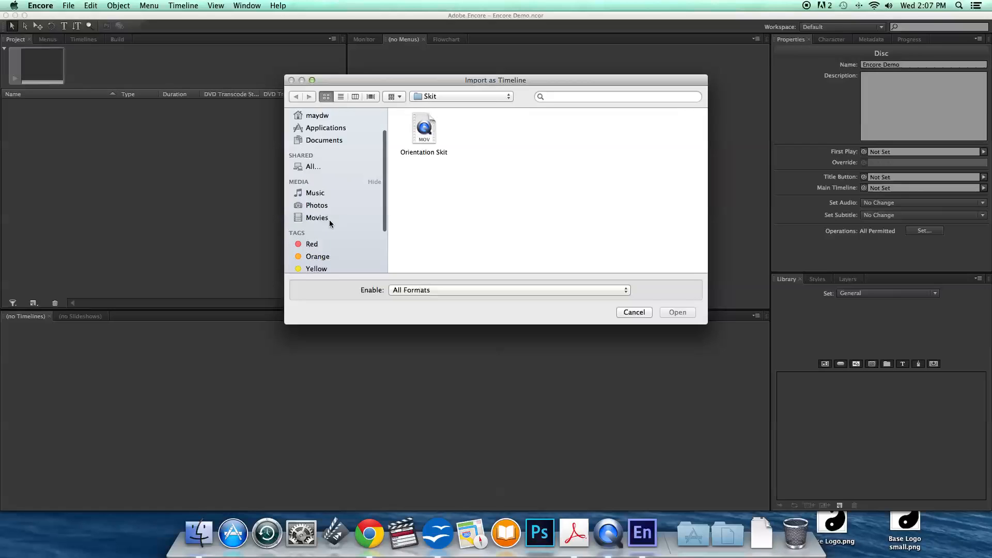
scroll(328, 206, "up", 3)
left_click(323, 137)
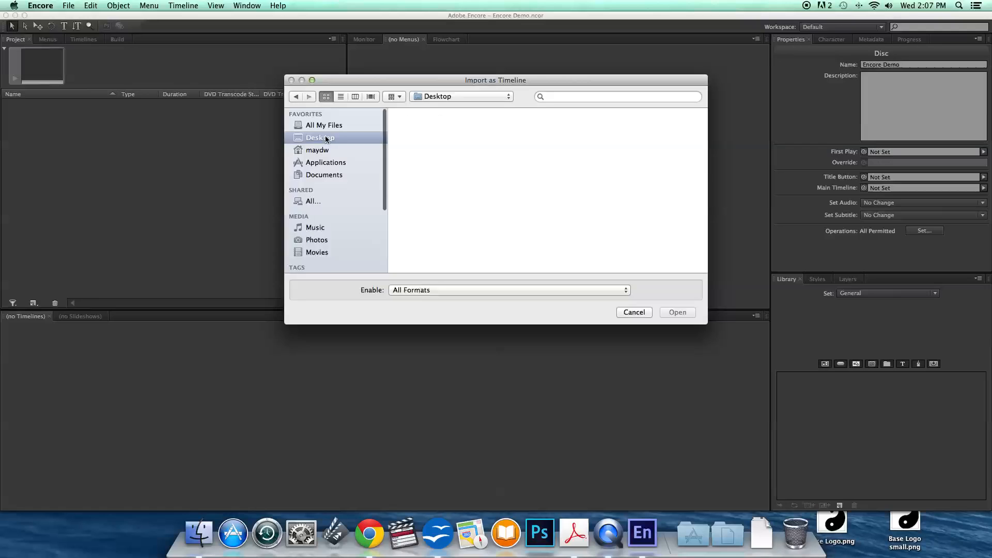
scroll(535, 153, "down", 10)
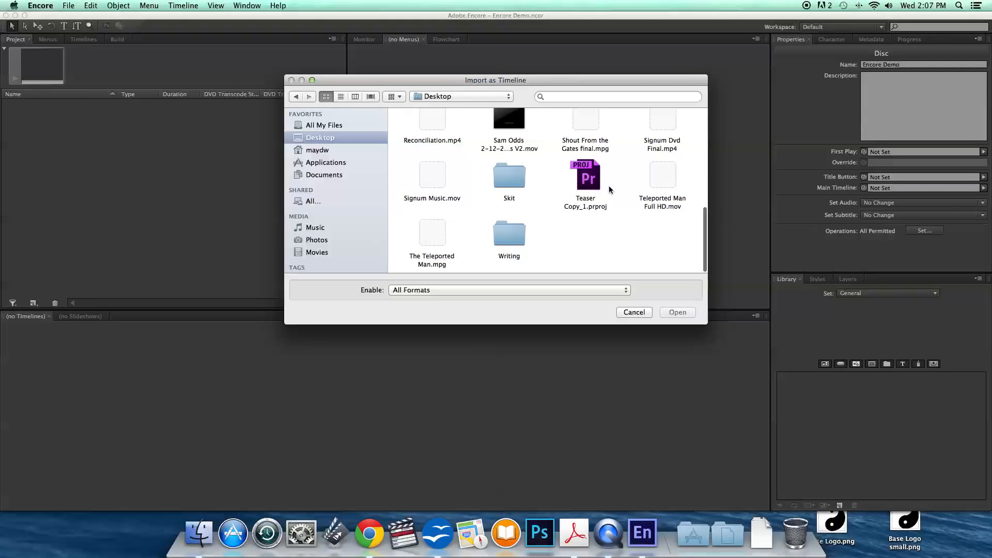
scroll(616, 199, "up", 1)
left_click(499, 147)
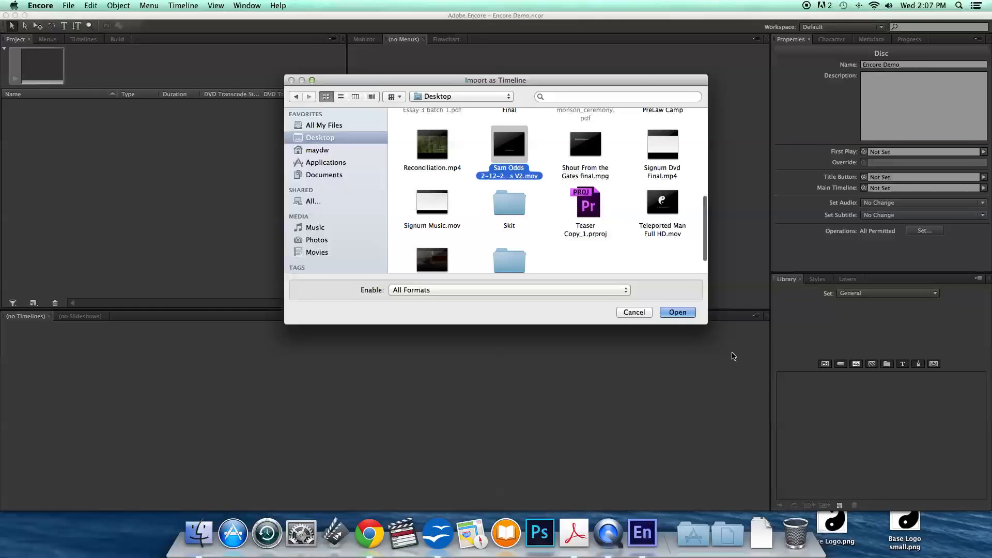
left_click(674, 313)
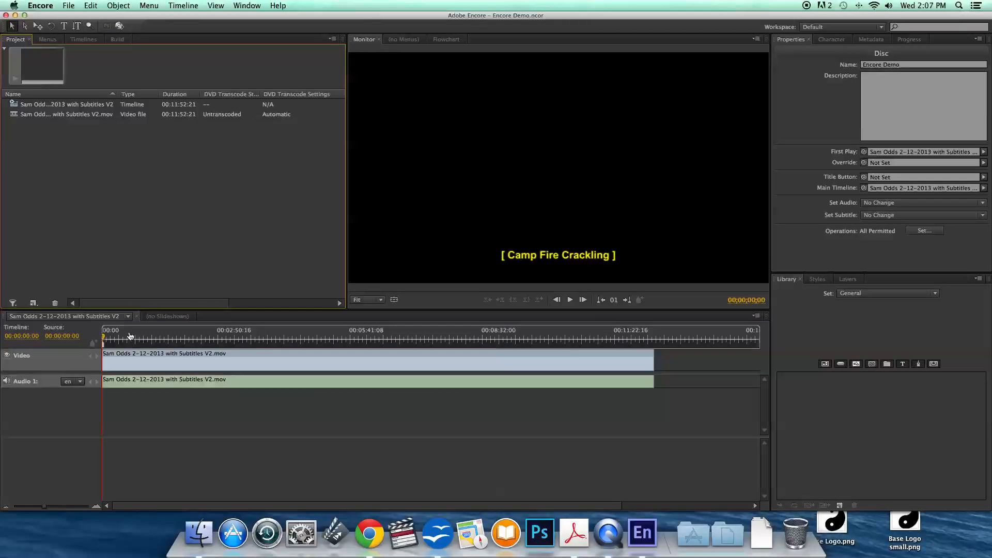
- Inspect the properties of the imported video file, its timeline and the disc
left_click(30, 113)
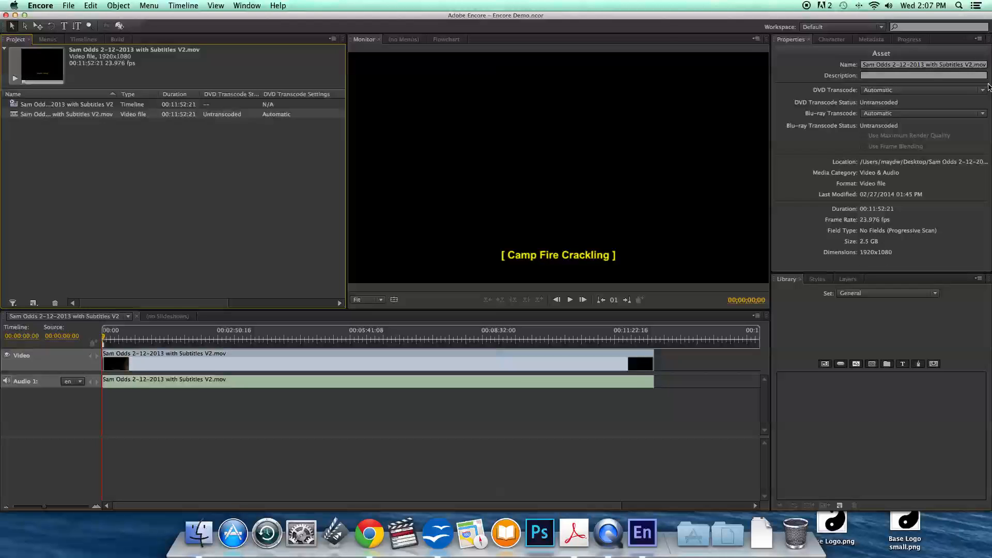
left_click(32, 105)
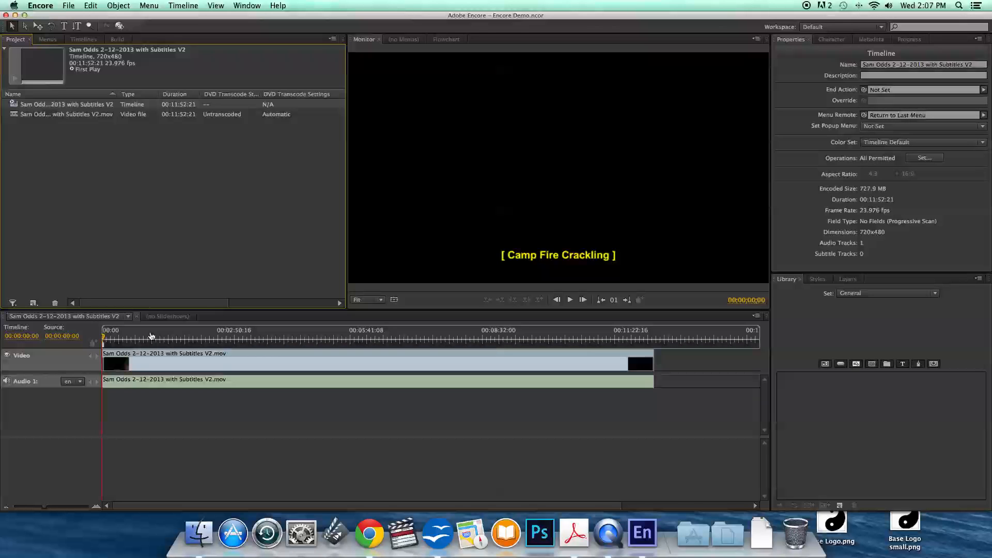
left_click(49, 186)
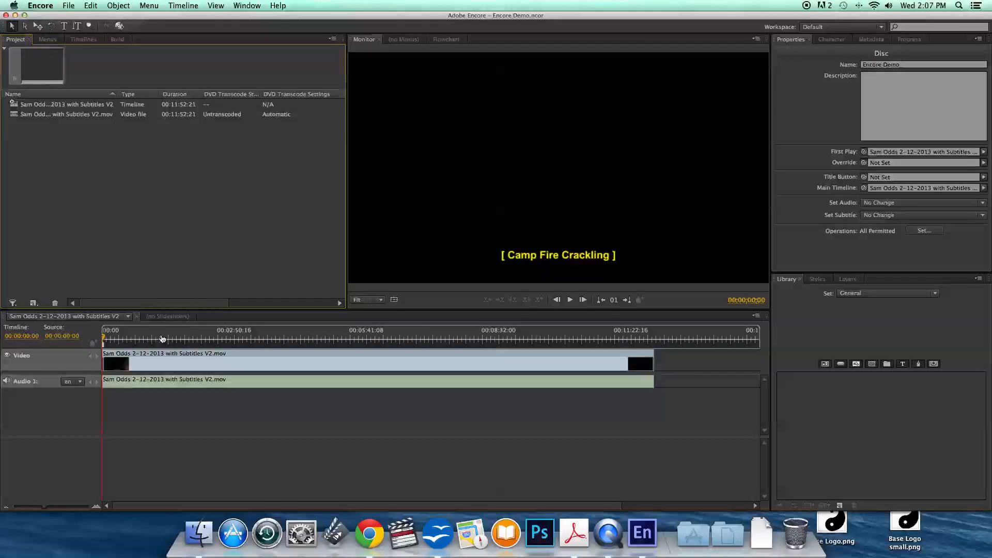
- Play the opening seconds of the timeline from its start to preview the imported video
left_click_drag(173, 335, 90, 365)
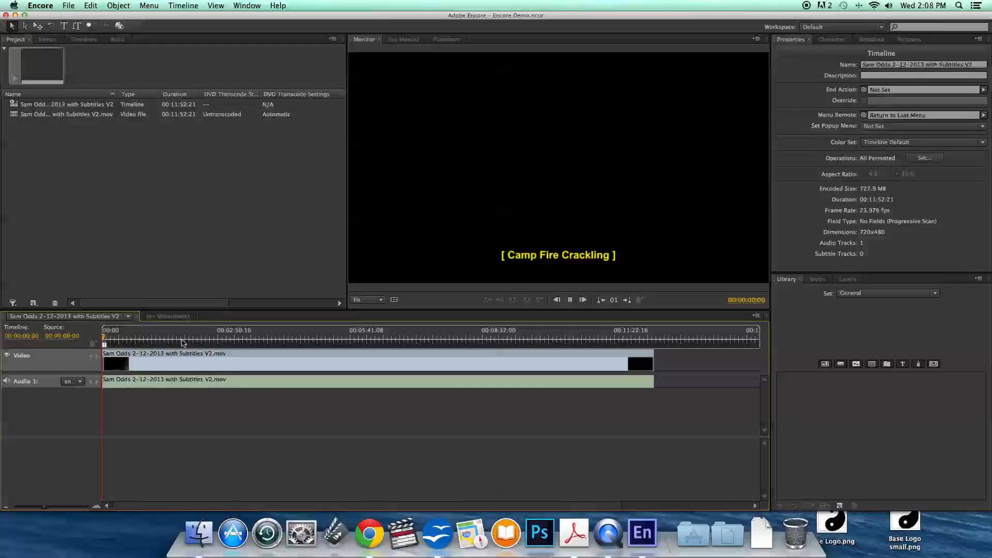
key("space")
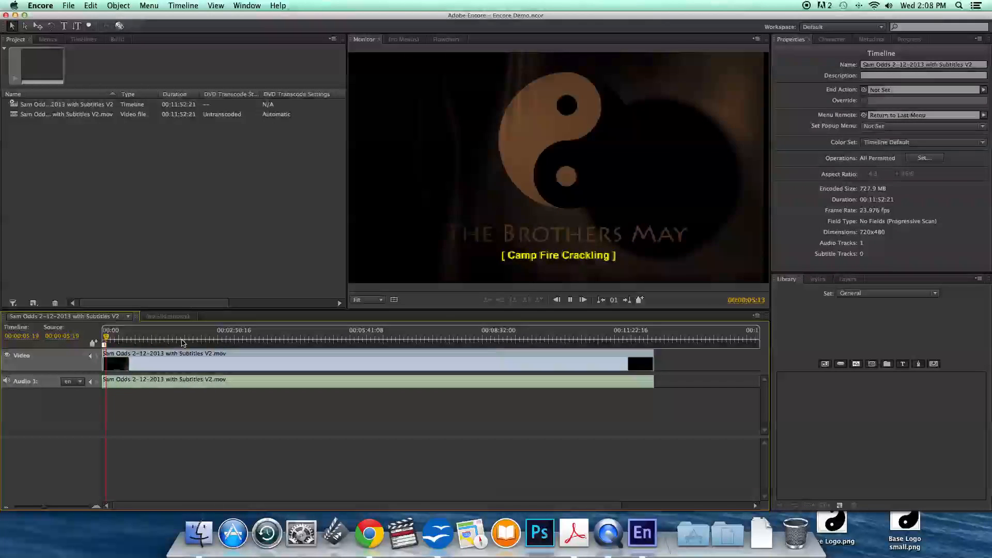
key("space")
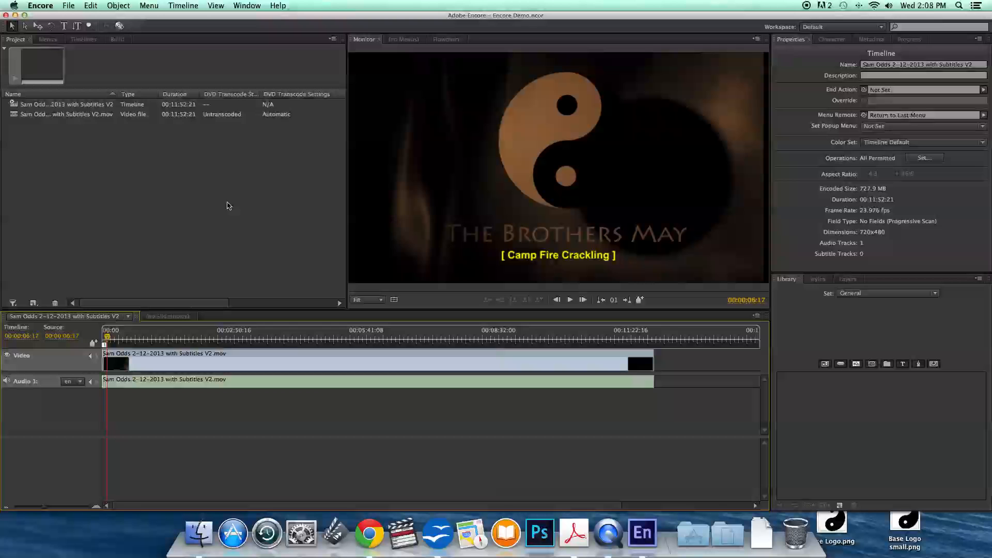
left_click(207, 205)
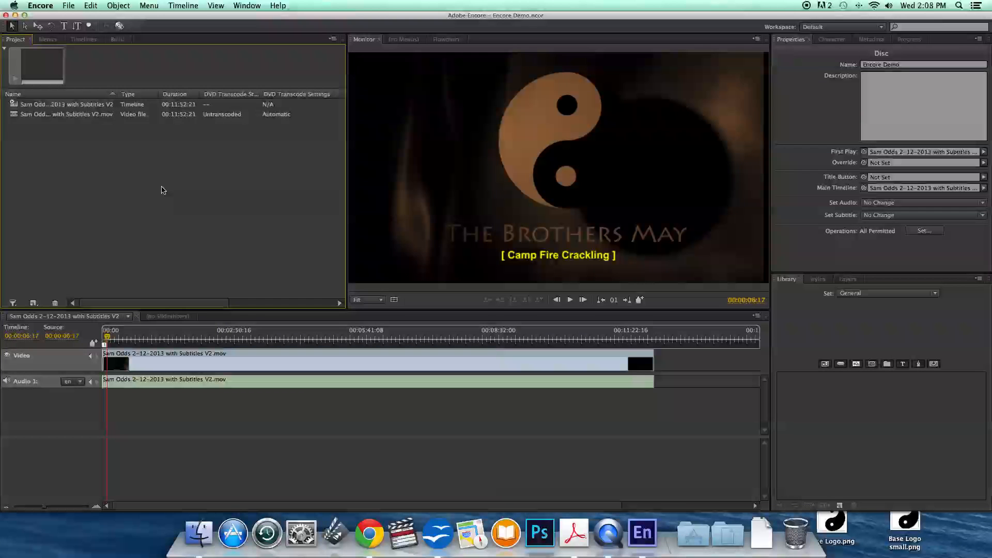
right_click(162, 158)
mouse_move(196, 172)
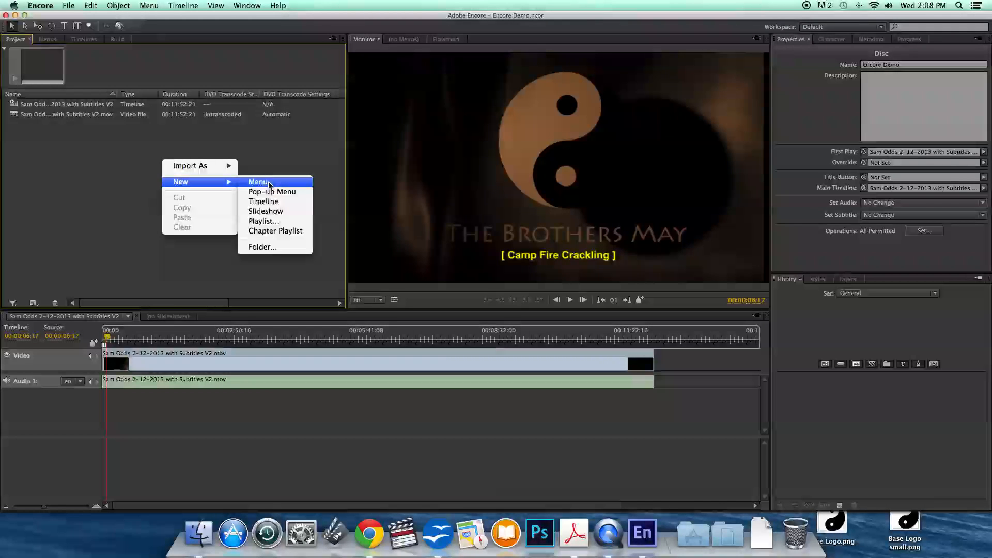
left_click(19, 155)
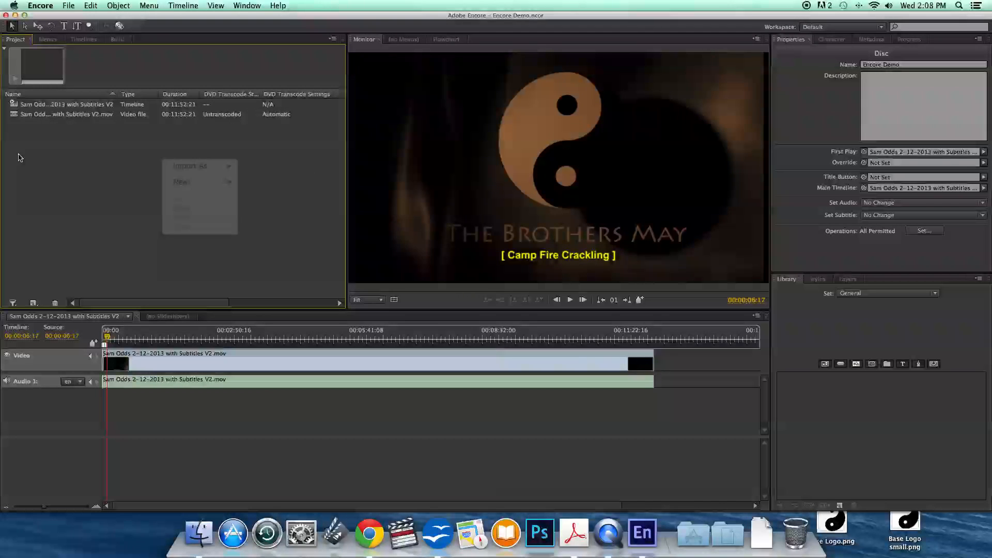
- Add a new blank menu to the project and set its aspect ratio to 16:9
left_click(150, 6)
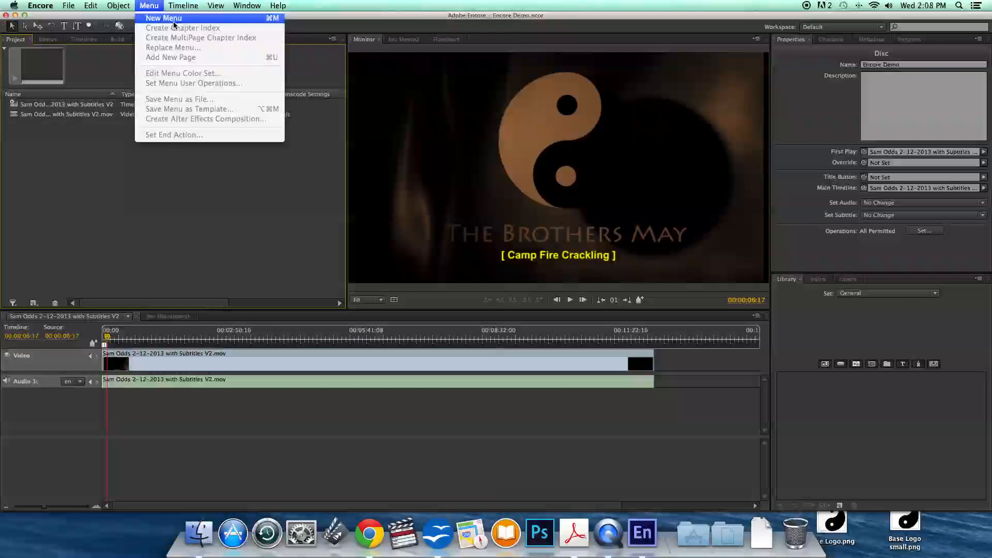
left_click(269, 22)
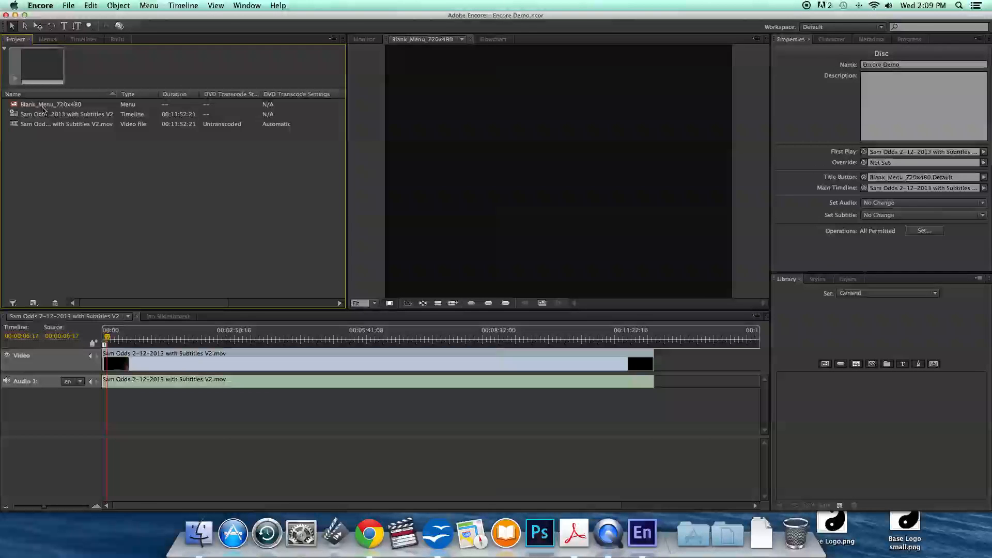
left_click(129, 105)
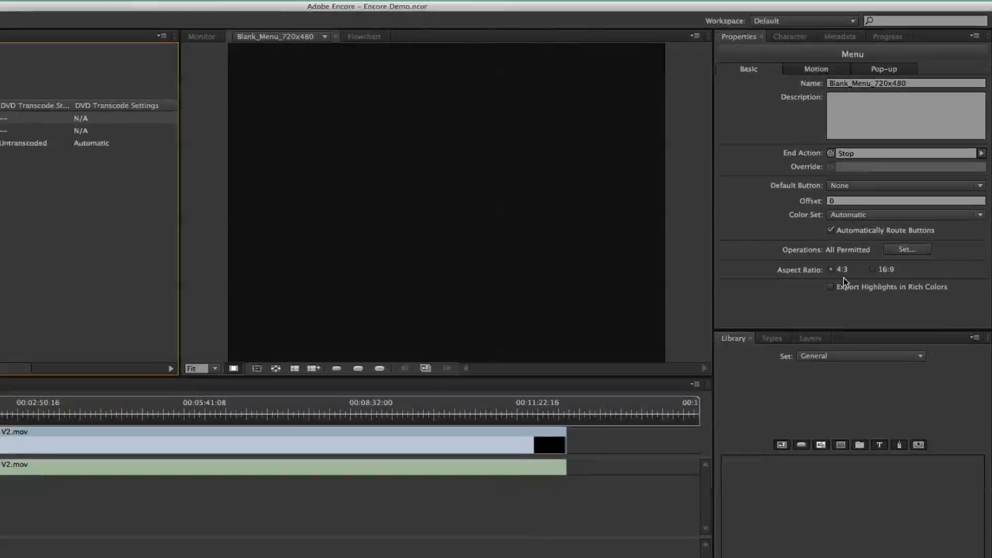
left_click(879, 254)
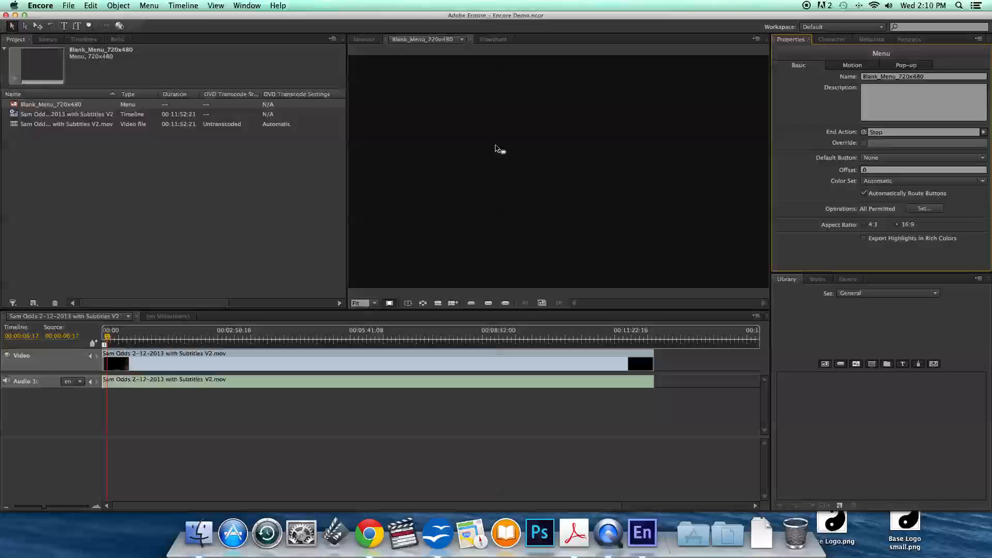
- Add the text "Encore Demo Title" near the top of the menu
key("t")
left_click(477, 106)
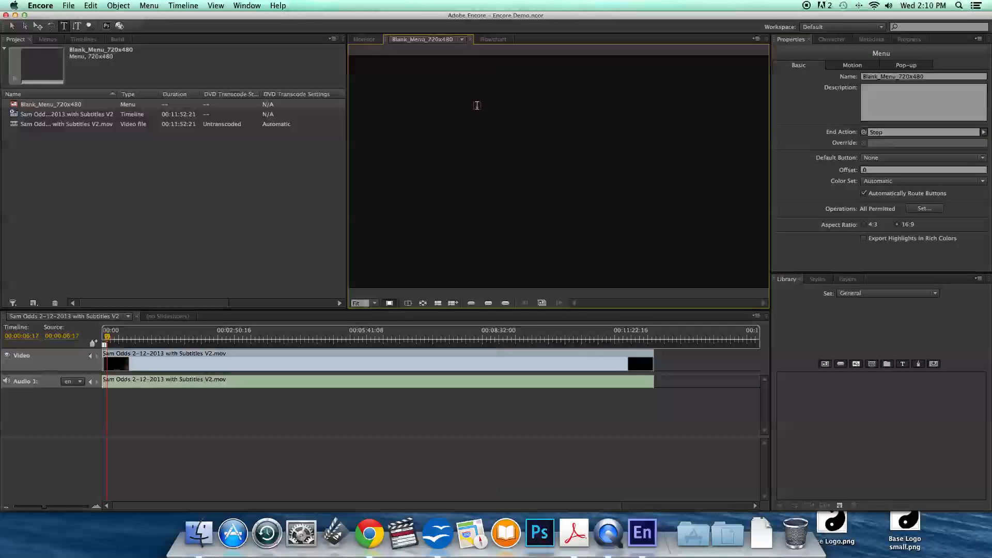
left_click(475, 108)
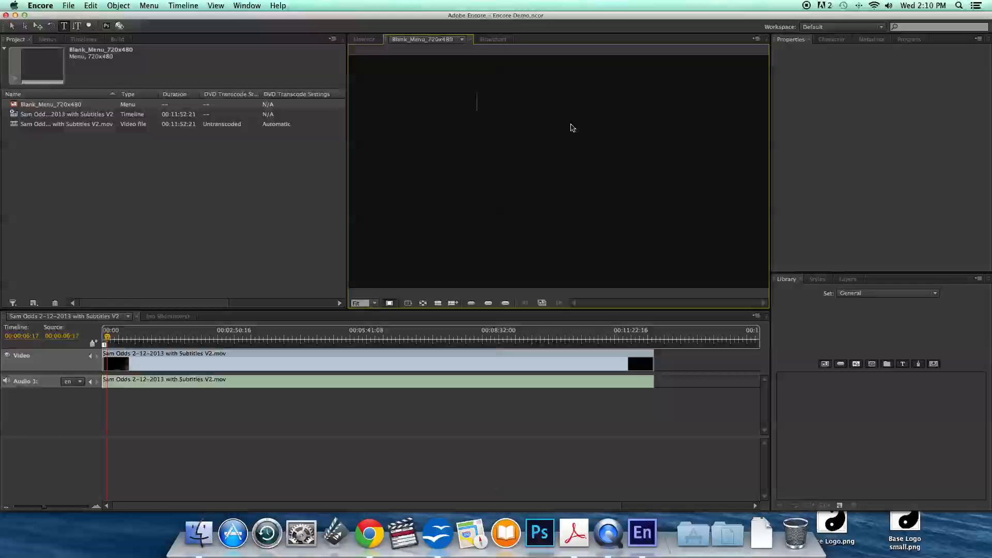
type("ore")
type("Demo Ti")
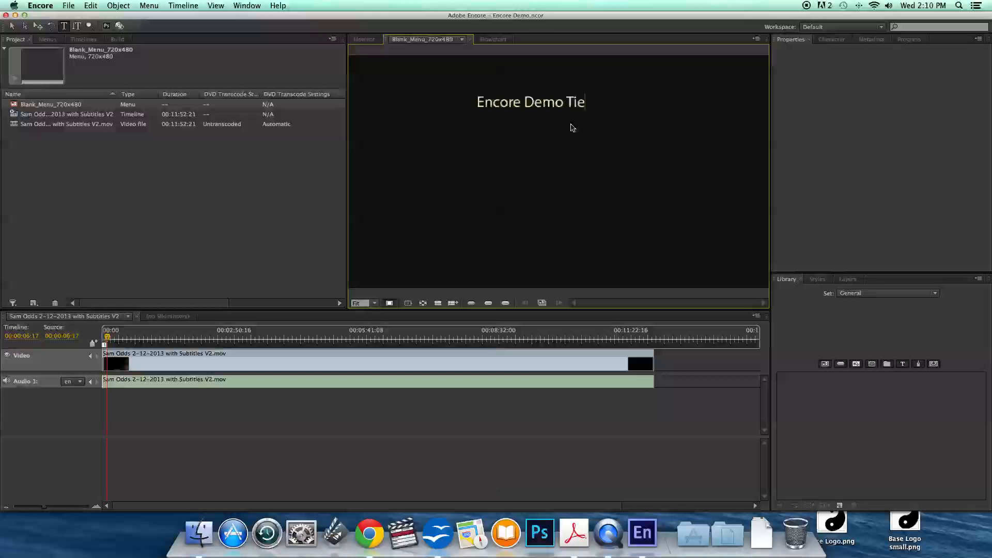
type("te")
key("BackSpace")
type("le")
left_click(519, 172)
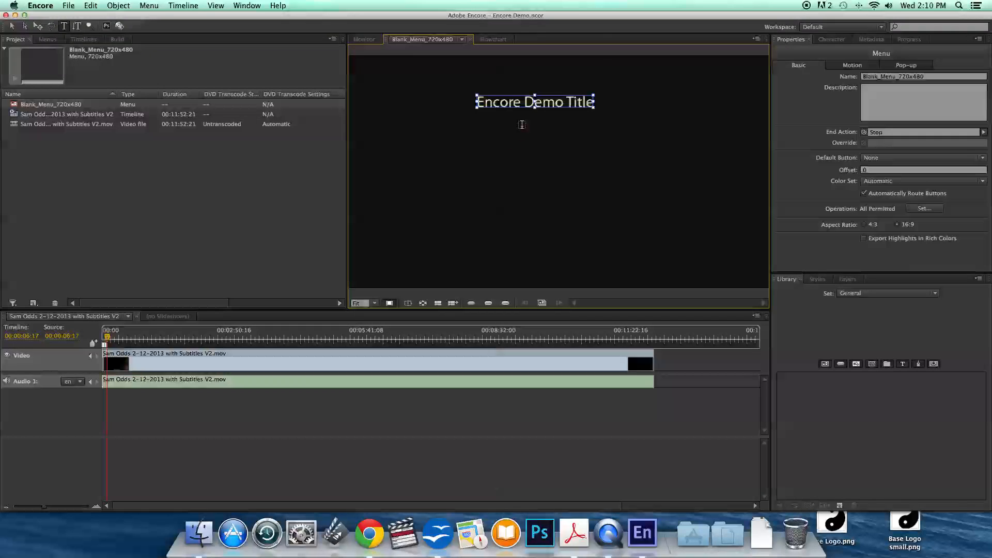
- Add a separate text object reading "Play" below the menu title
left_click(478, 167)
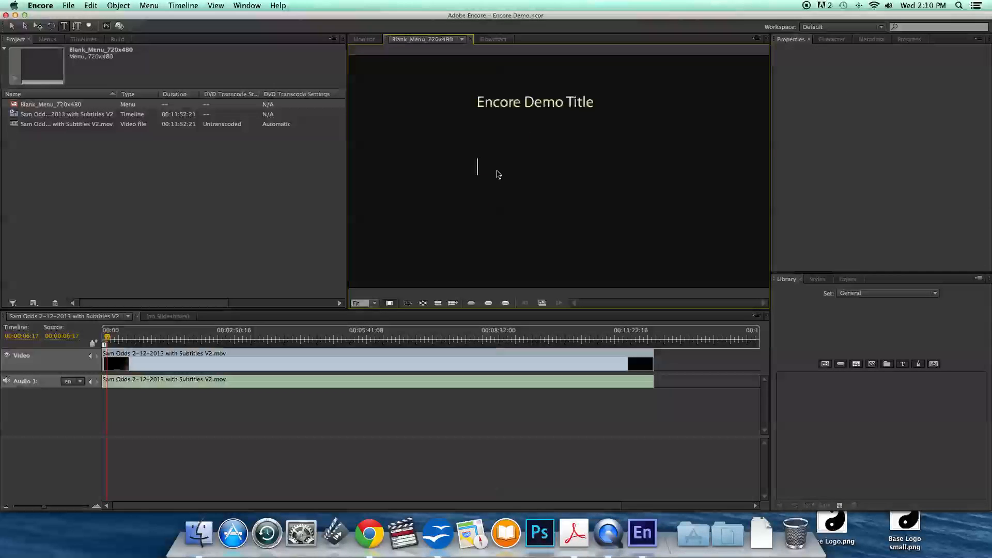
type("P")
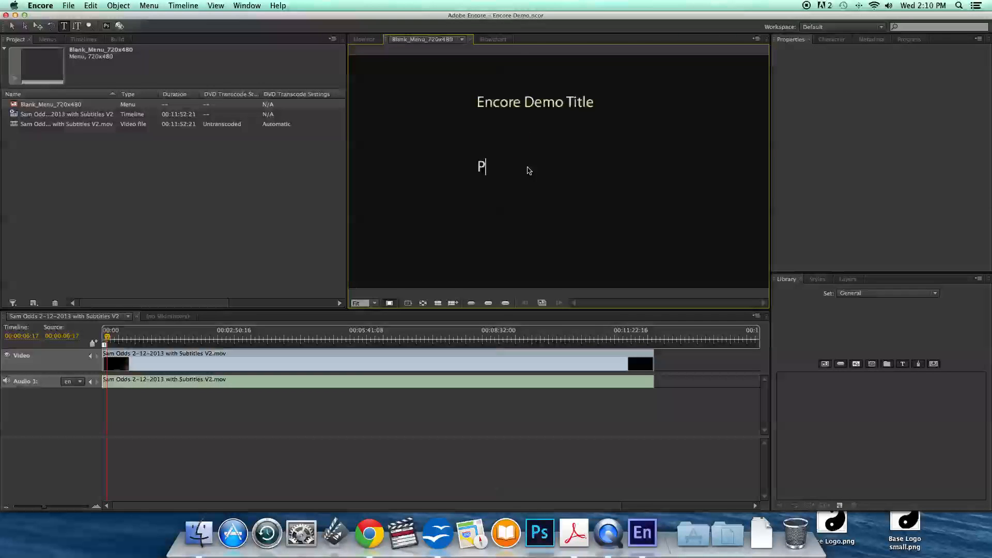
type("lay")
left_click(534, 169)
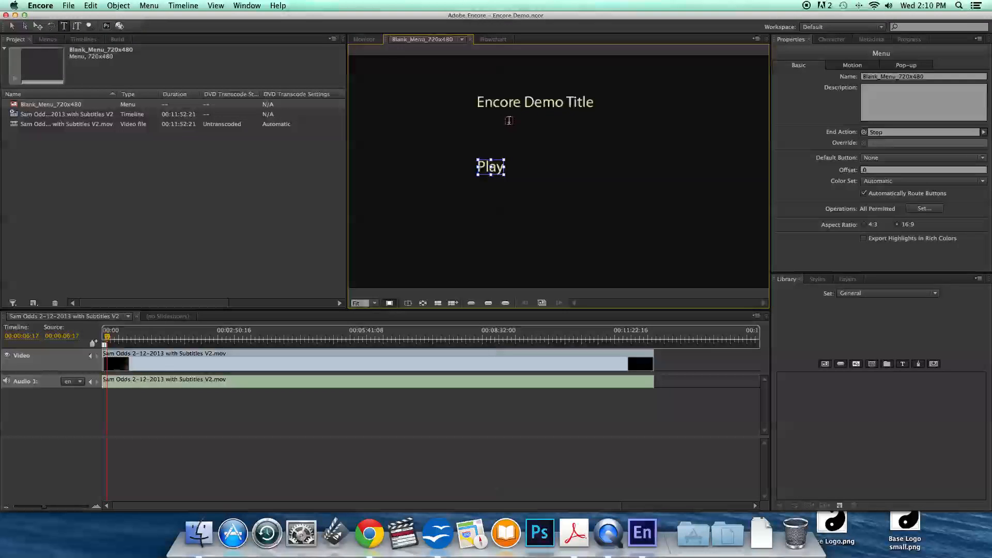
- Enlarge the Play text to about four times its size near the menu's centre and shift the title above it to the left
key("a")
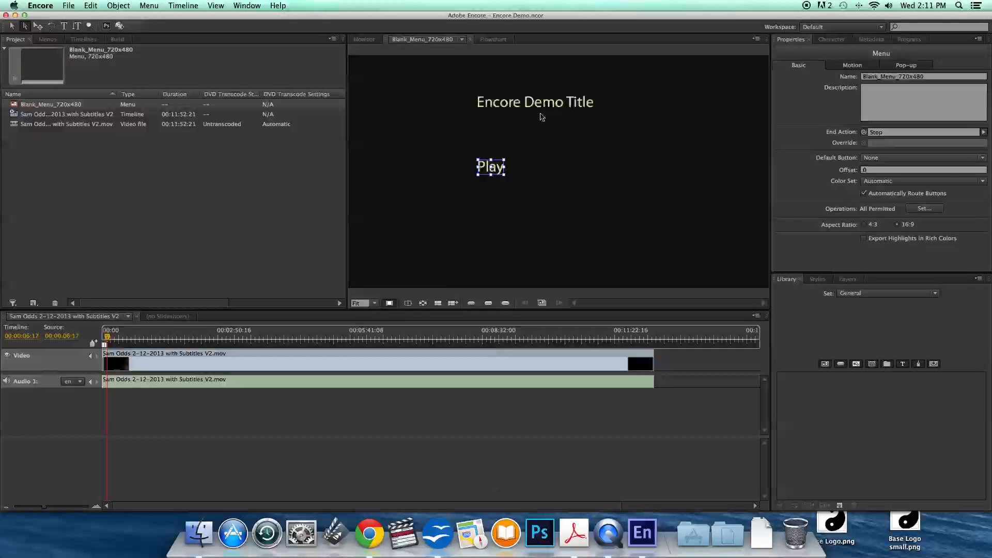
left_click_drag(539, 106, 511, 108)
left_click(491, 166)
left_click_drag(504, 173, 592, 229)
left_click_drag(570, 195, 570, 164)
left_click(520, 110)
left_click_drag(520, 110, 475, 119)
left_click(594, 137)
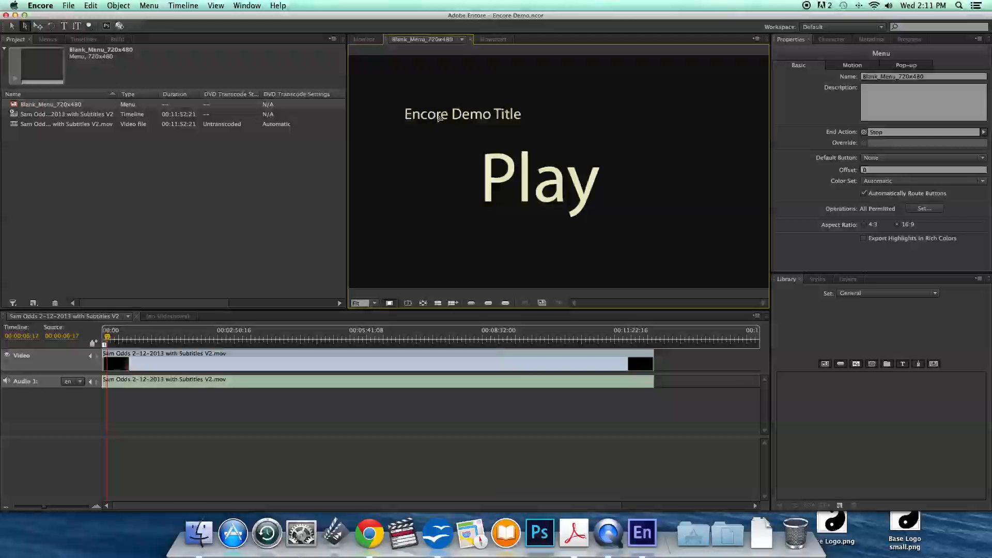
- Review the character settings available for the menu title text
left_click(493, 119)
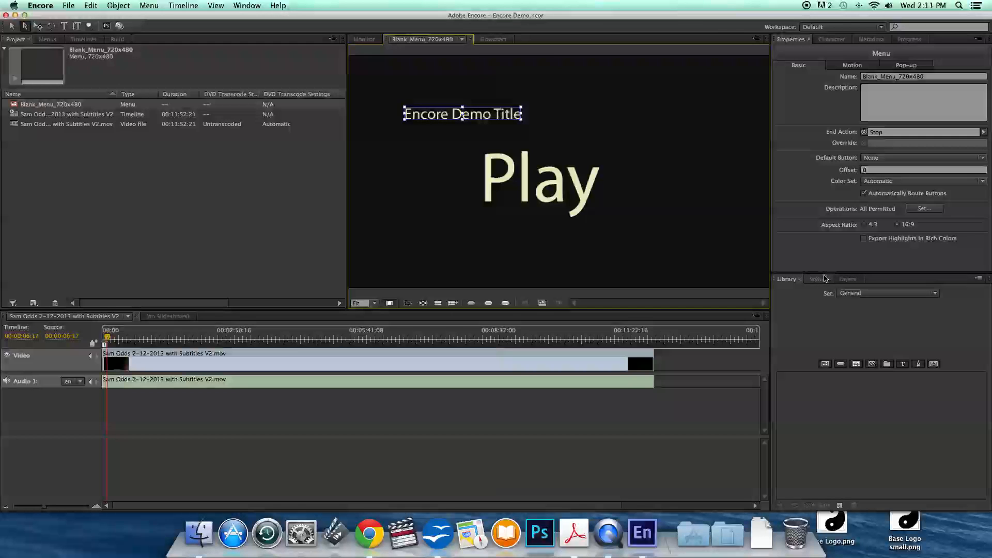
left_click(831, 39)
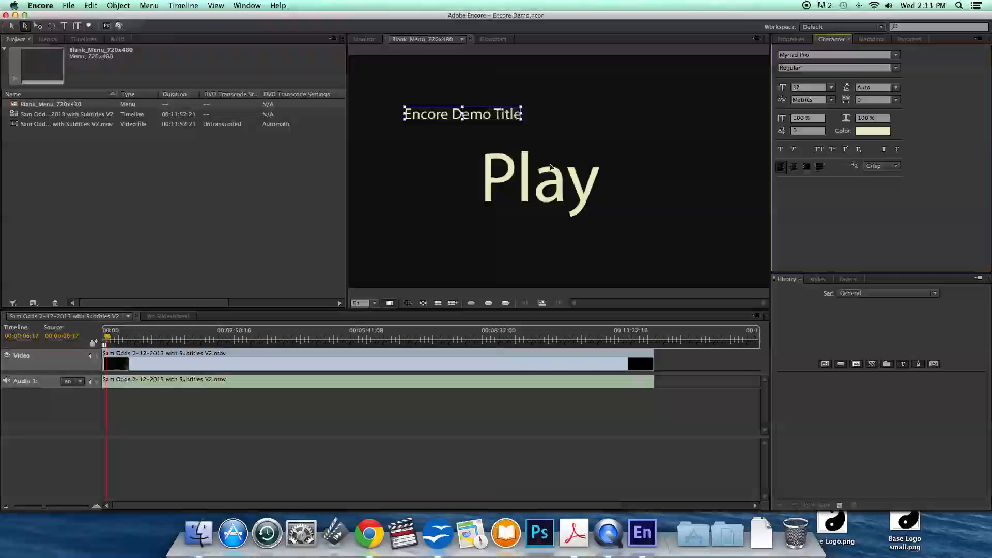
left_click(532, 185)
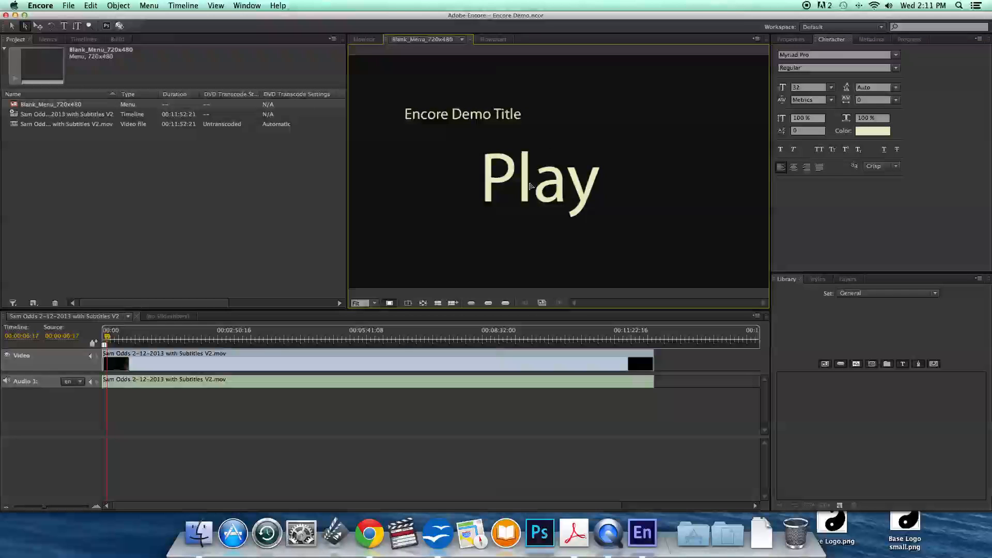
left_click(797, 40)
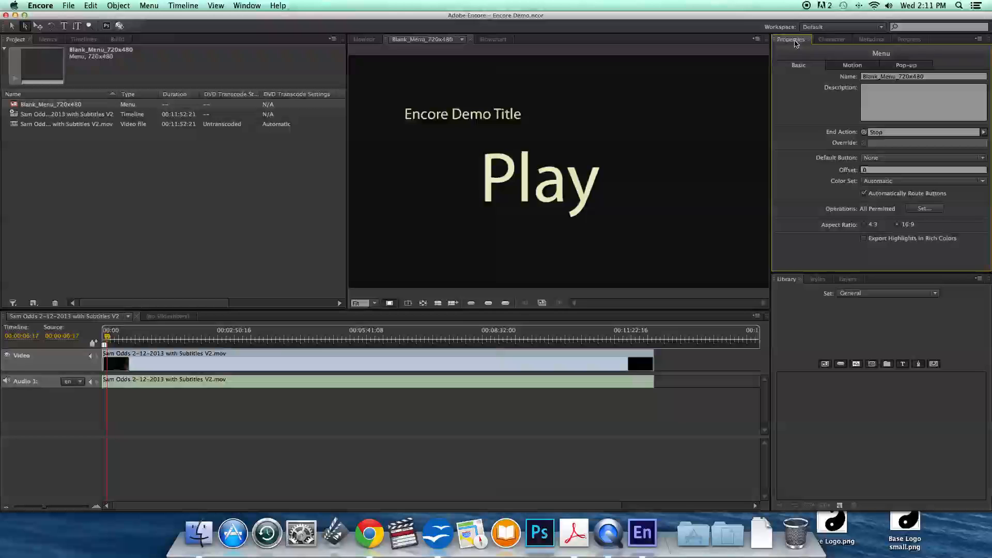
- Convert the Play text on the menu into a button and leave that button selected
left_click(507, 161)
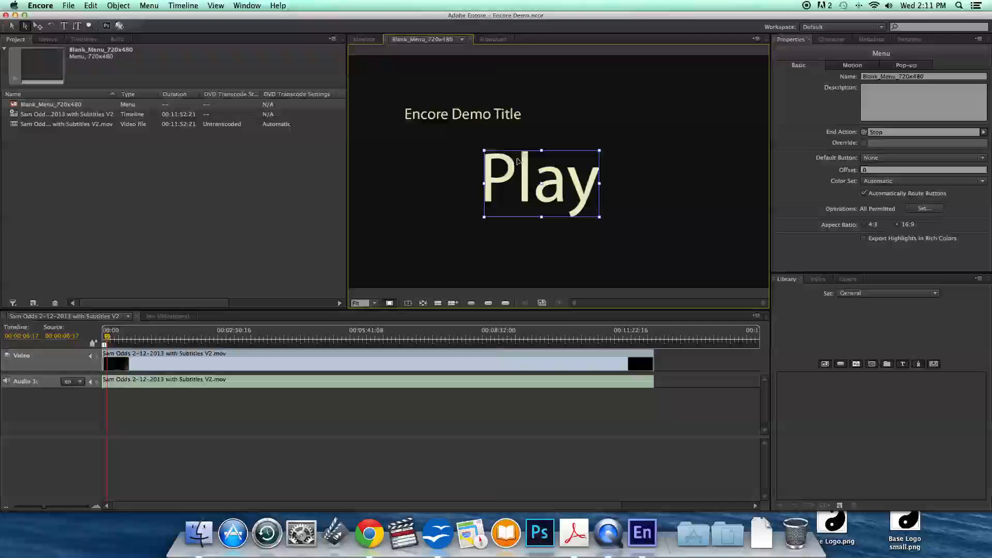
left_click(24, 27)
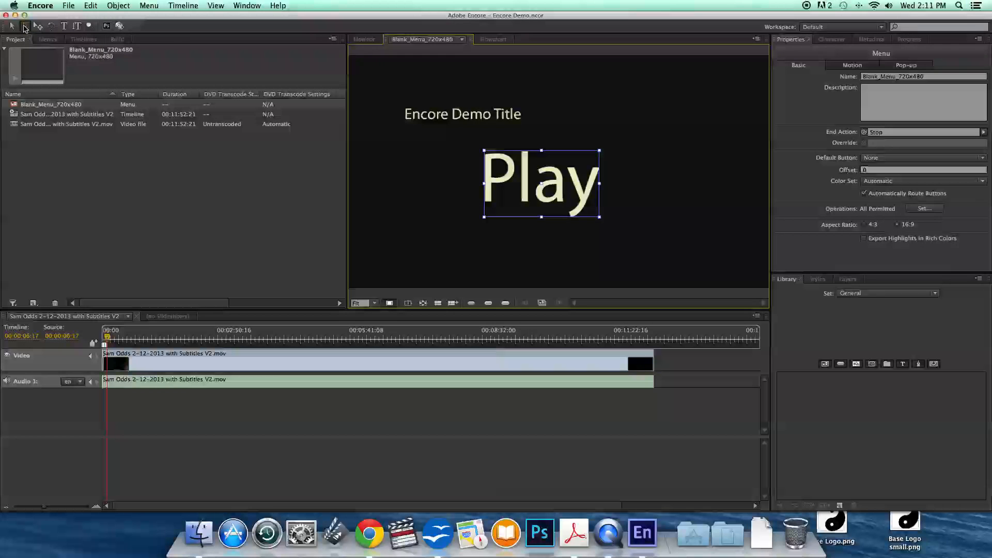
right_click(555, 174)
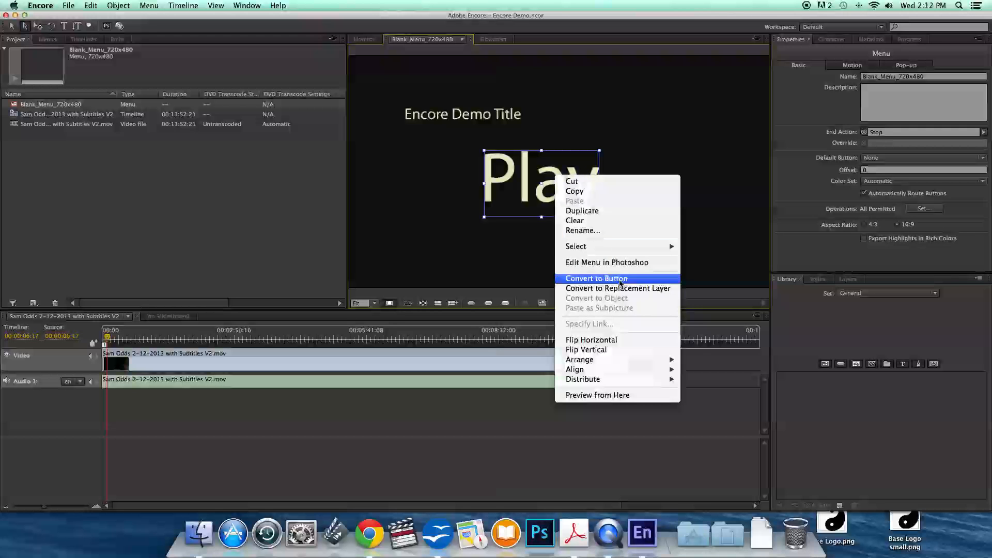
left_click(623, 278)
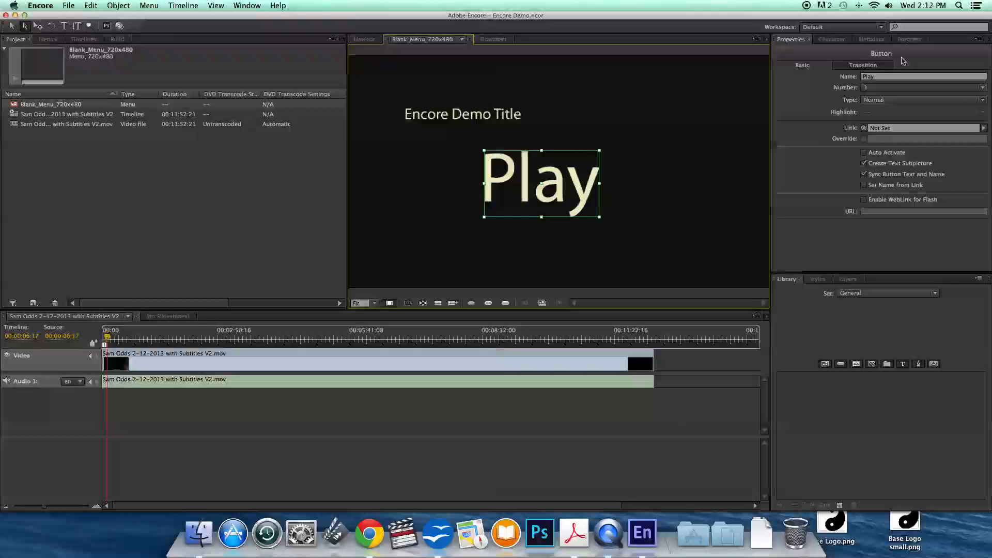
left_click(465, 126)
left_click(472, 114)
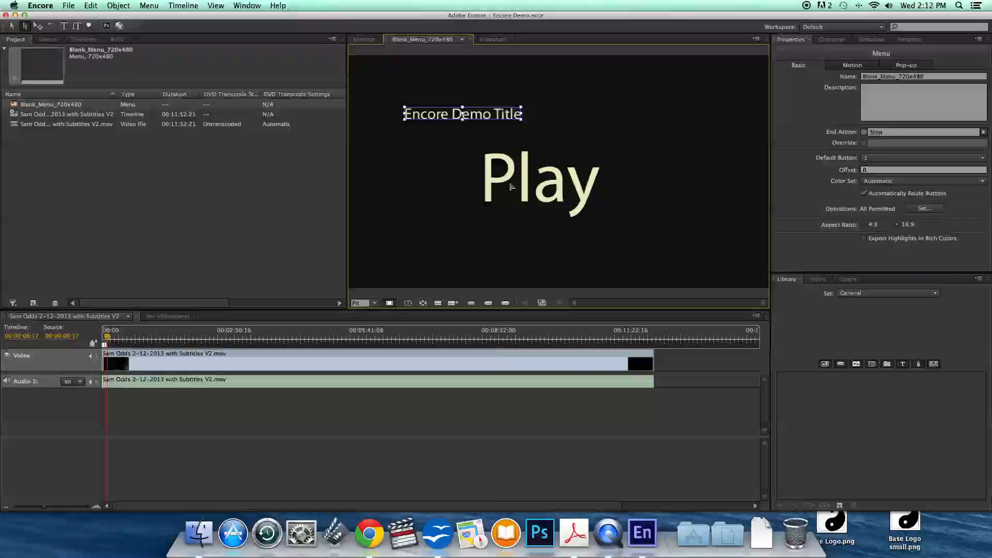
left_click(526, 177)
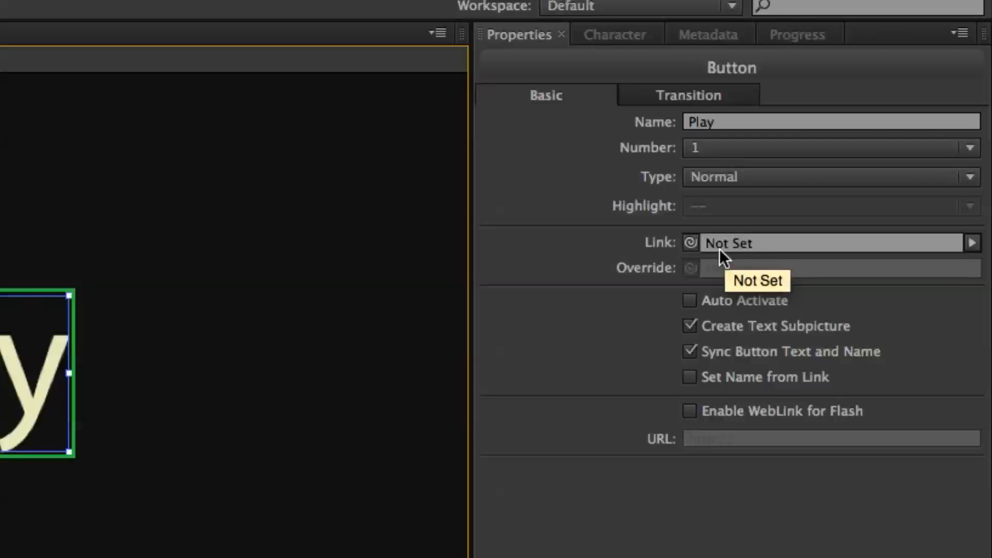
left_click(973, 243)
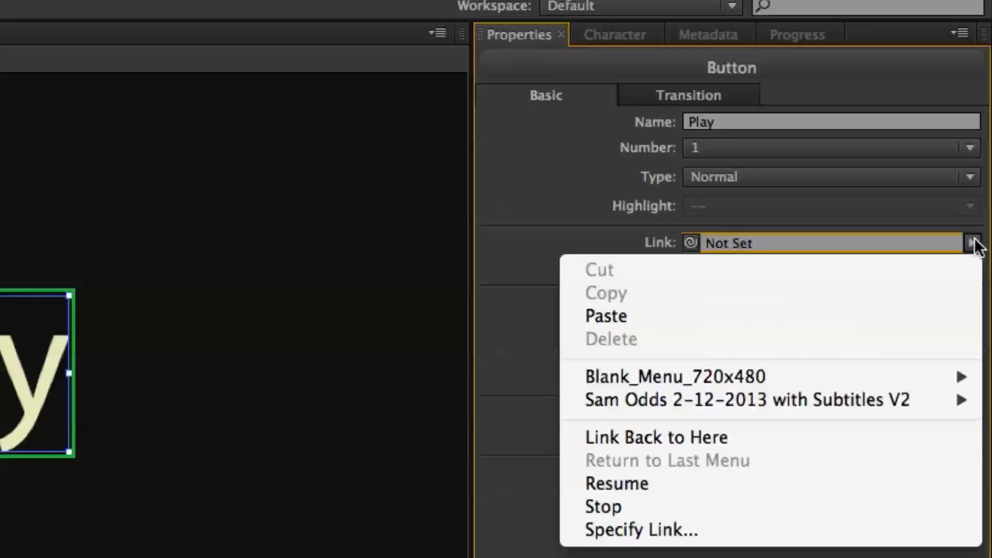
left_click(973, 243)
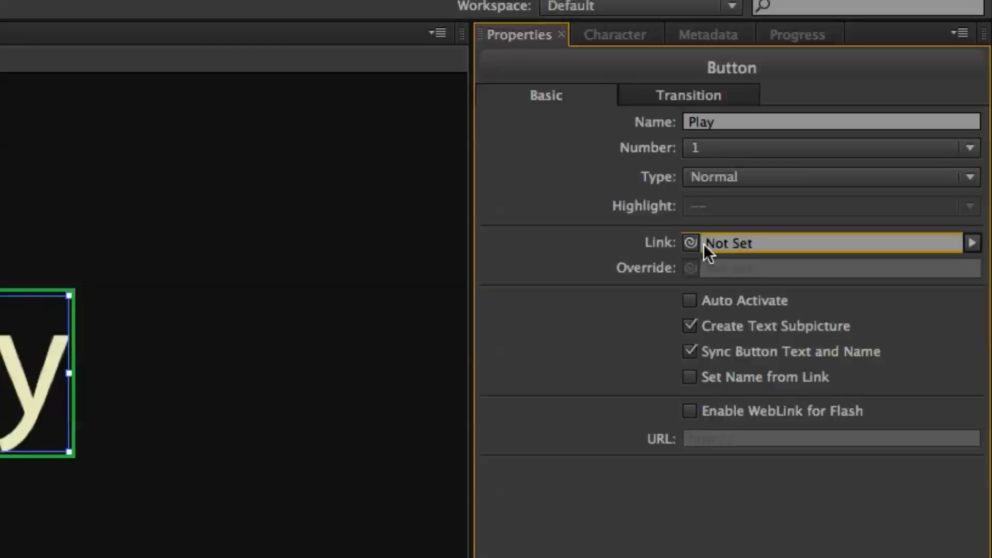
left_click(972, 244)
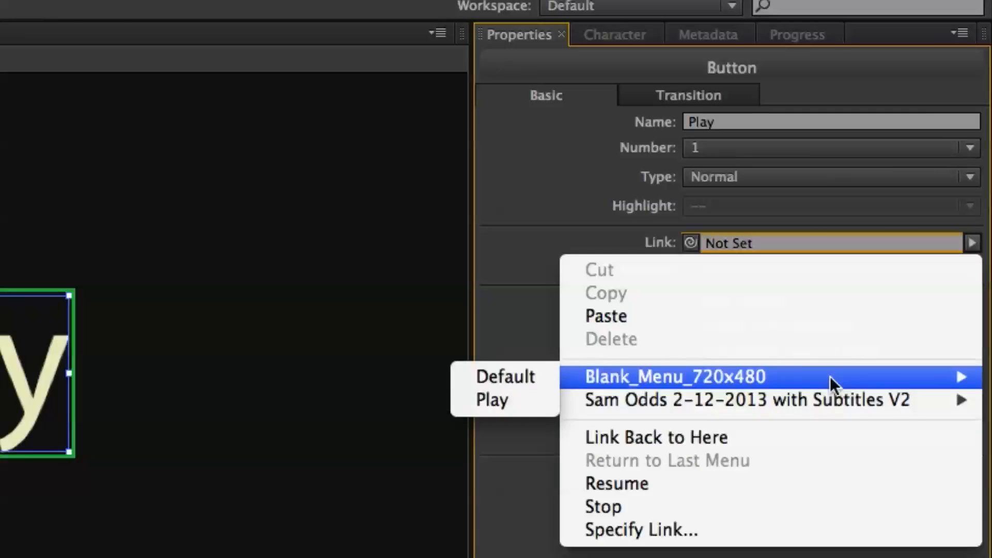
mouse_move(820, 401)
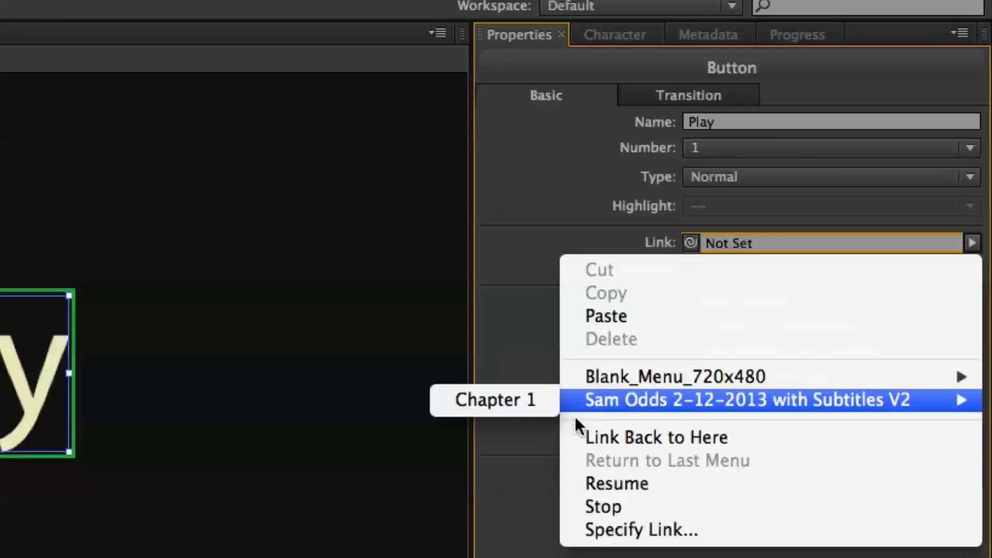
left_click(501, 408)
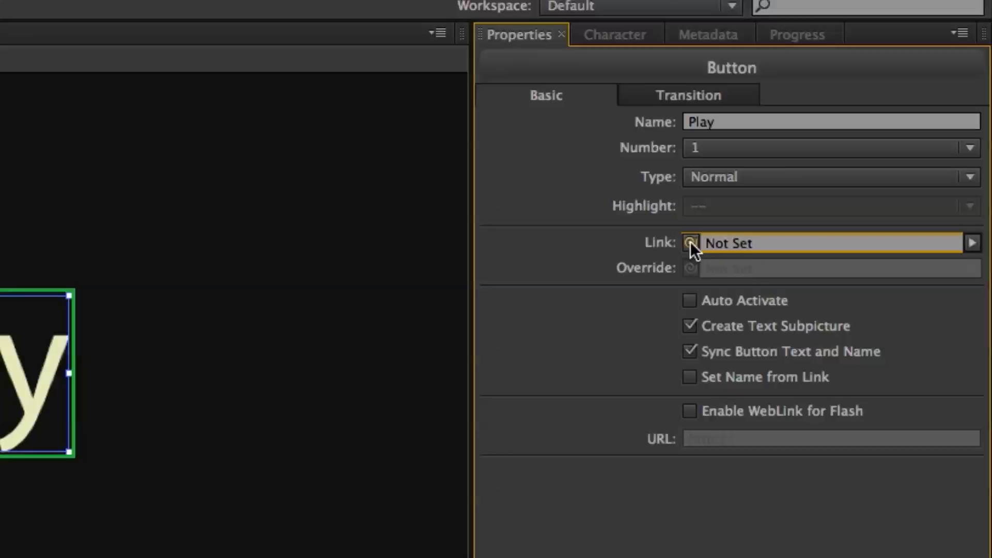
- Link the Play button to the imported video's timeline in the project
left_click_drag(692, 244, 47, 211)
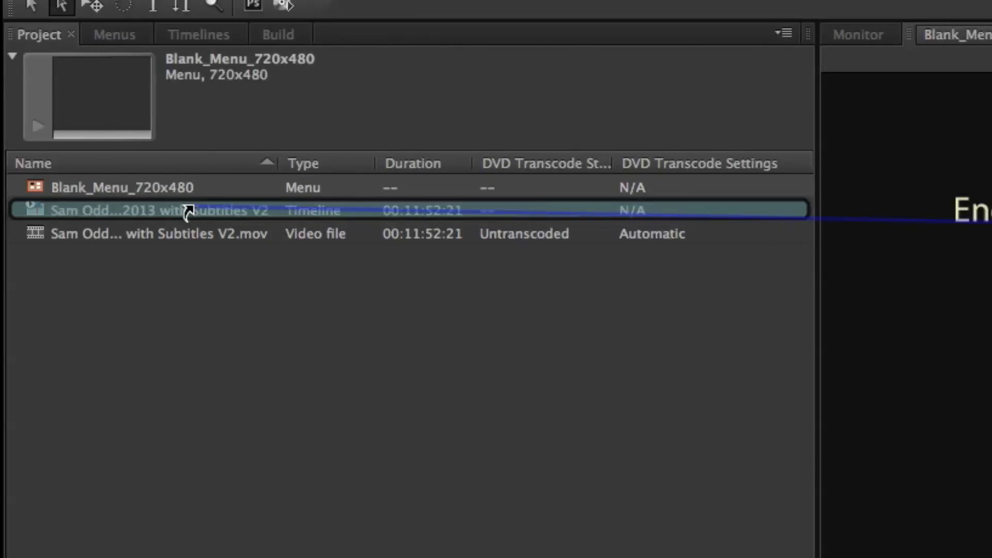
left_click_drag(187, 210, 190, 211)
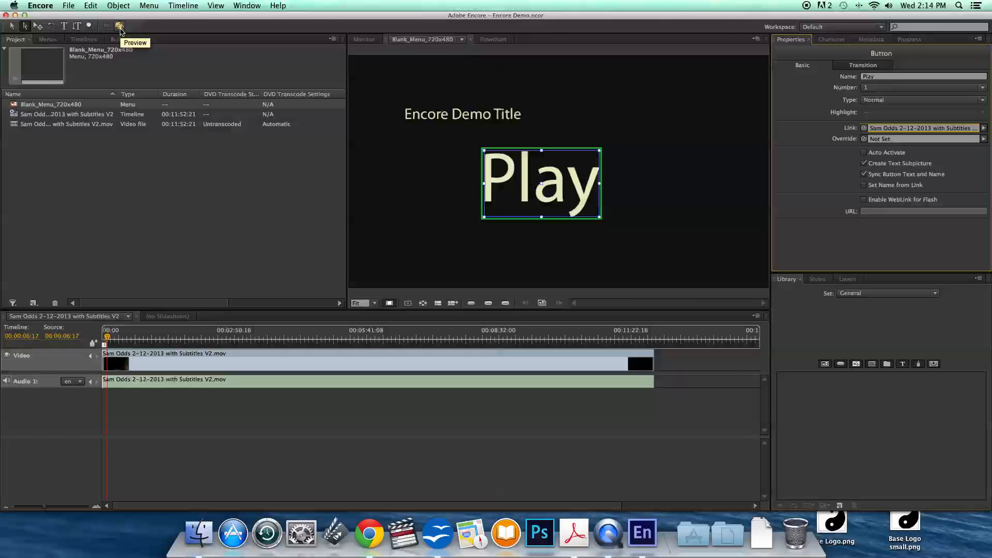
- Preview what the disc plays first, and exit the preview at its current location
left_click(120, 26)
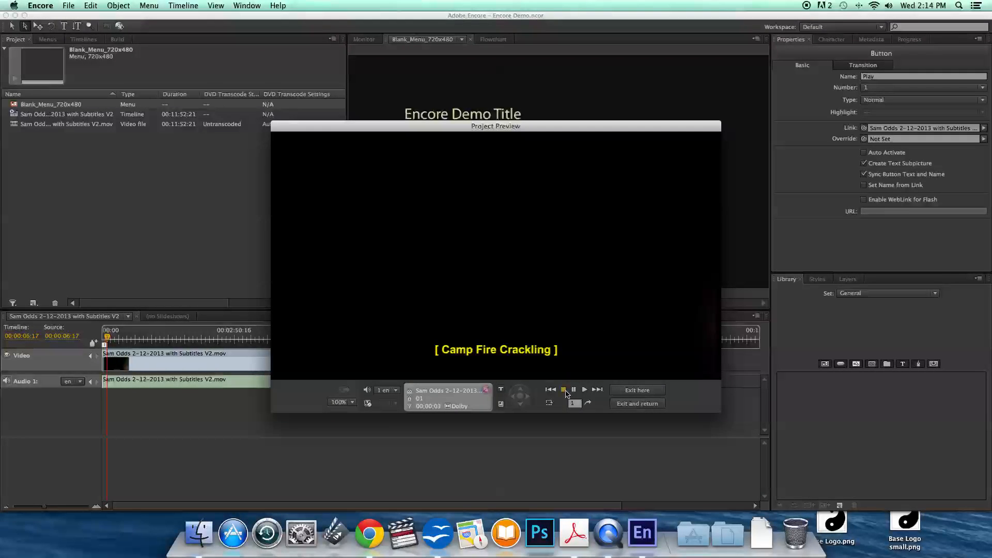
left_click(645, 395)
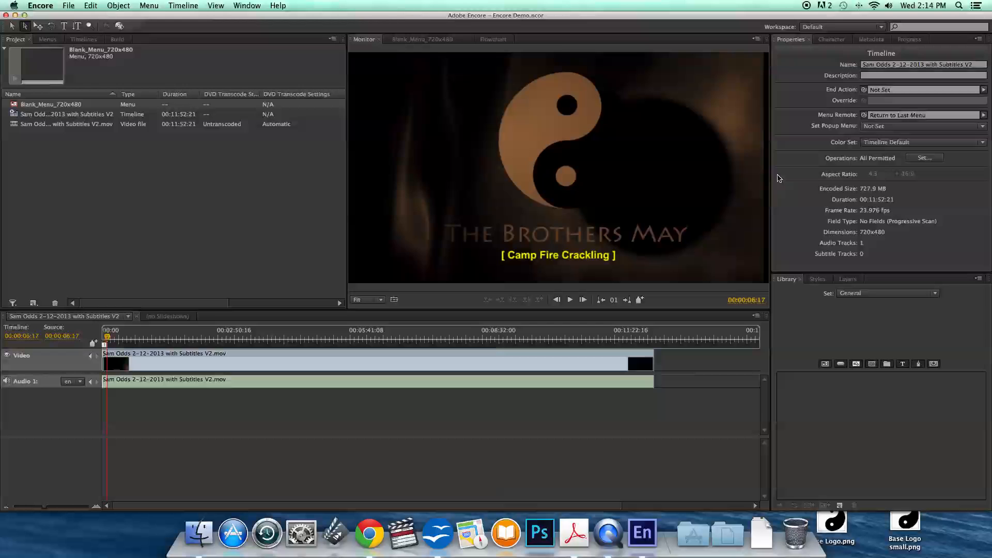
- Set the disc's First Play to the default of Blank_Menu_720x480
left_click(210, 186)
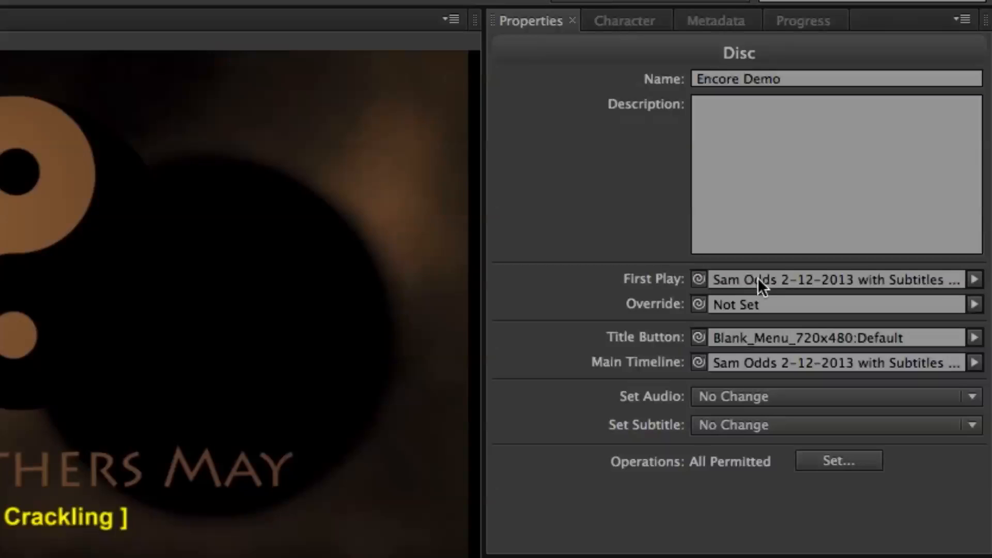
left_click(974, 280)
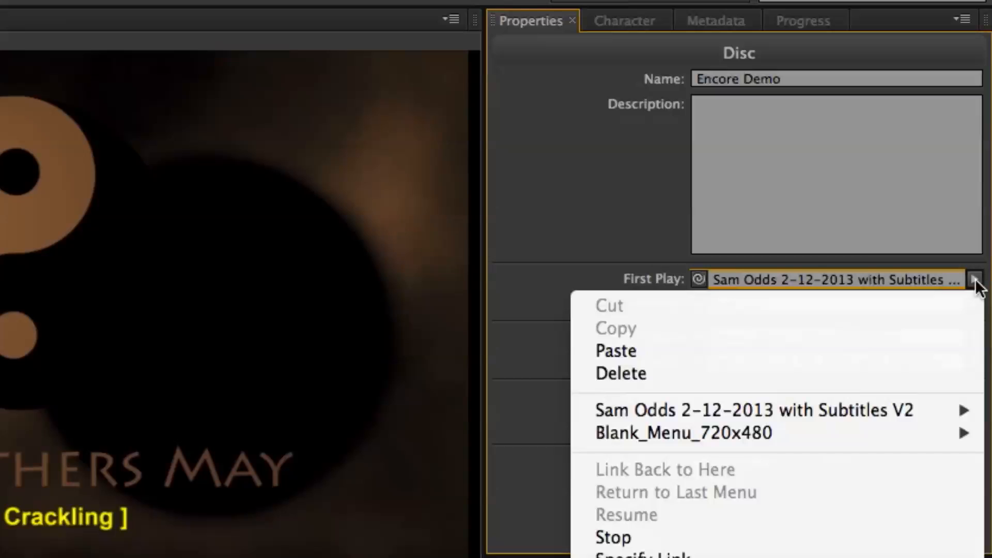
left_click(975, 280)
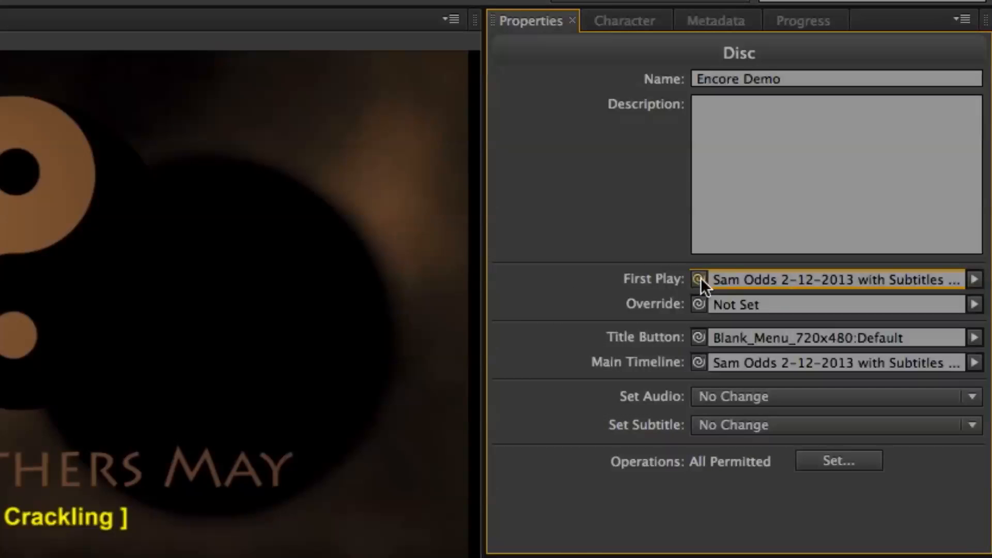
left_click_drag(698, 278, 712, 304)
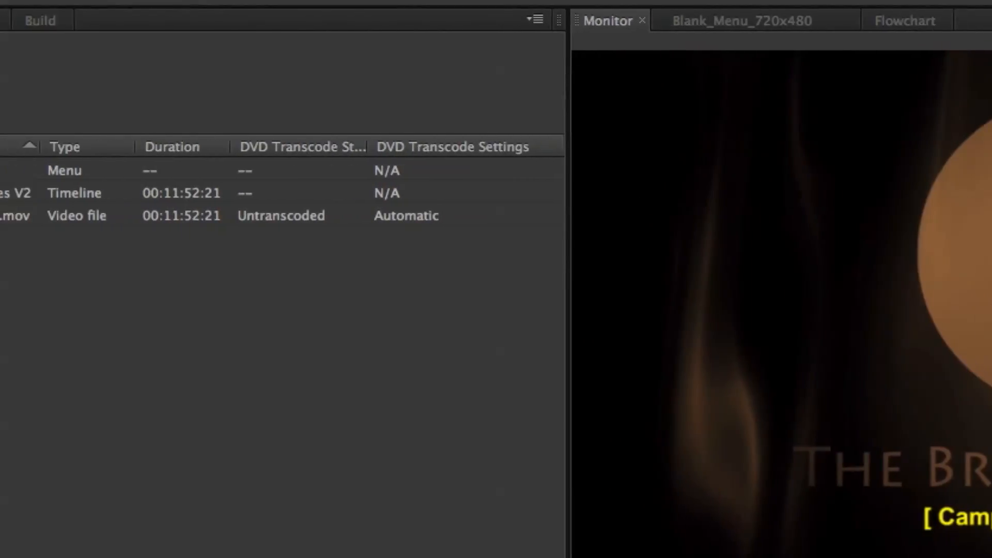
left_click_drag(309, 260, 109, 174)
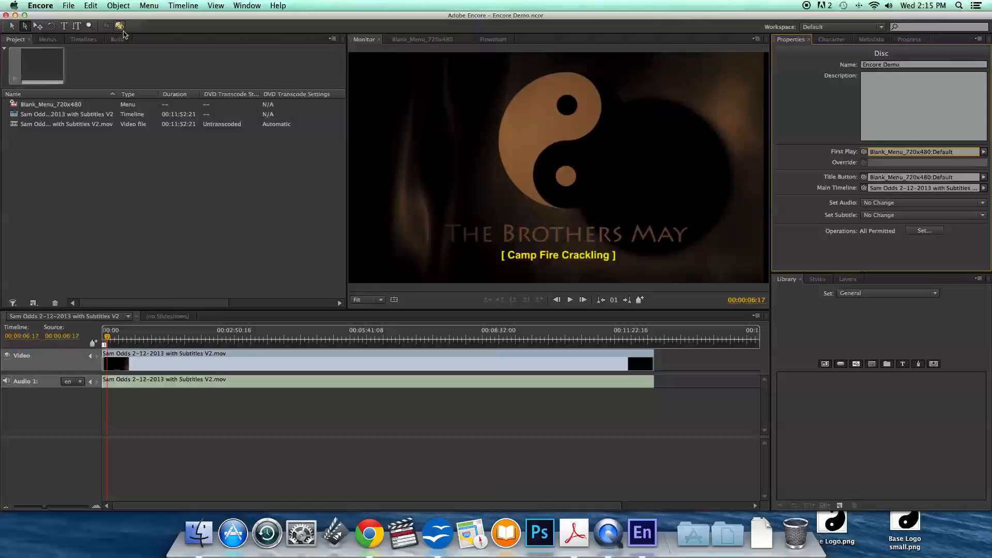
- Preview the project from the menu and activate its Play button to test the video link
left_click(119, 26)
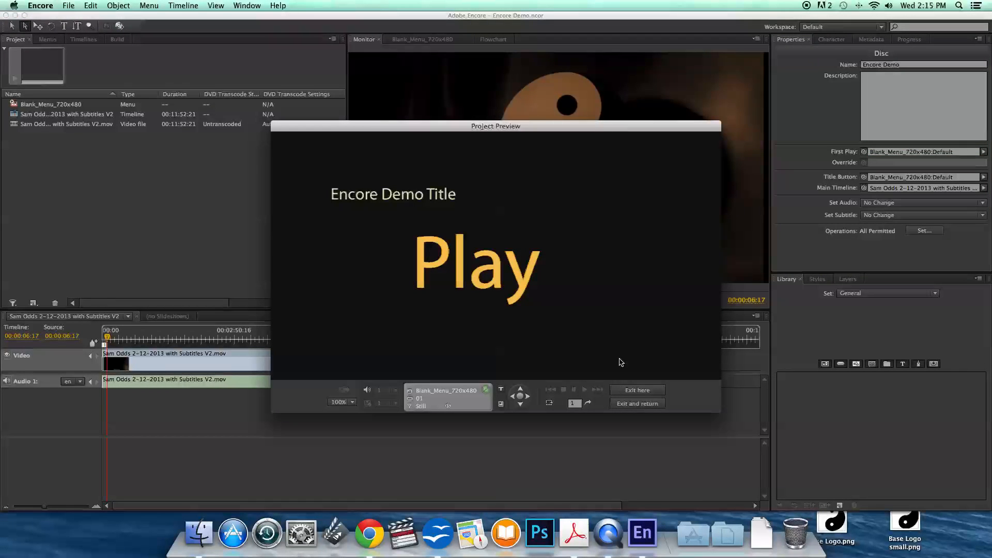
left_click(431, 266)
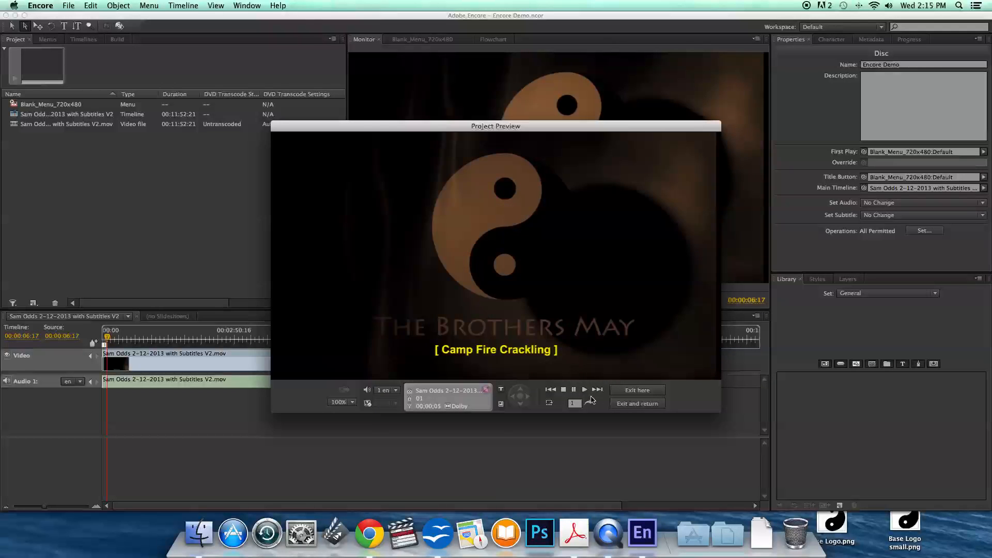
- Exit the preview and set the video timeline's End Action to the default of Blank_Menu_720x480
left_click(640, 393)
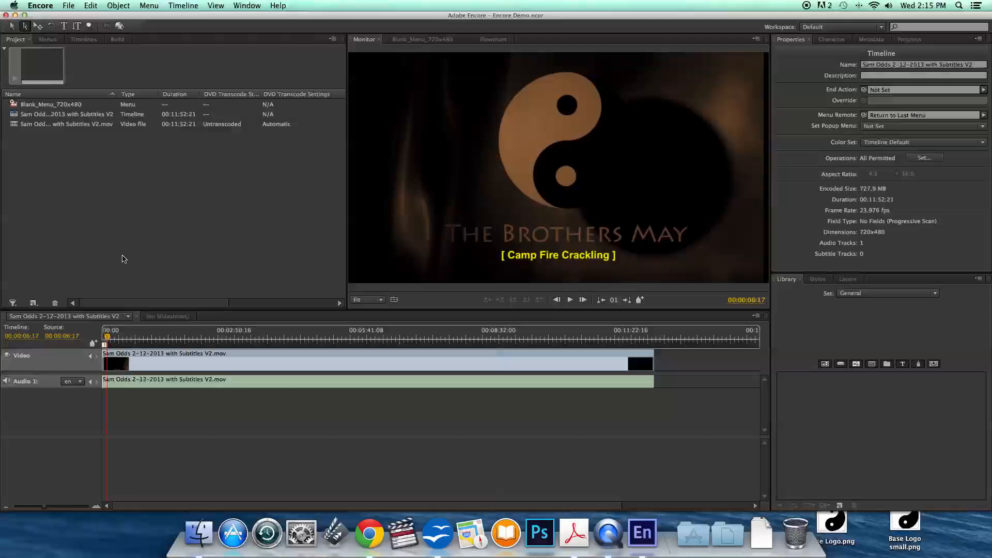
left_click(165, 218)
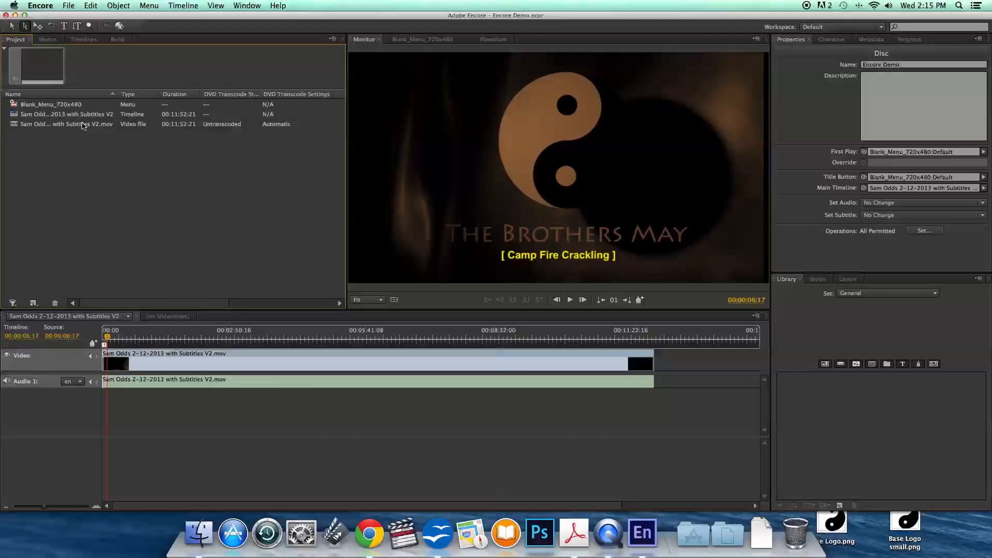
left_click(71, 105)
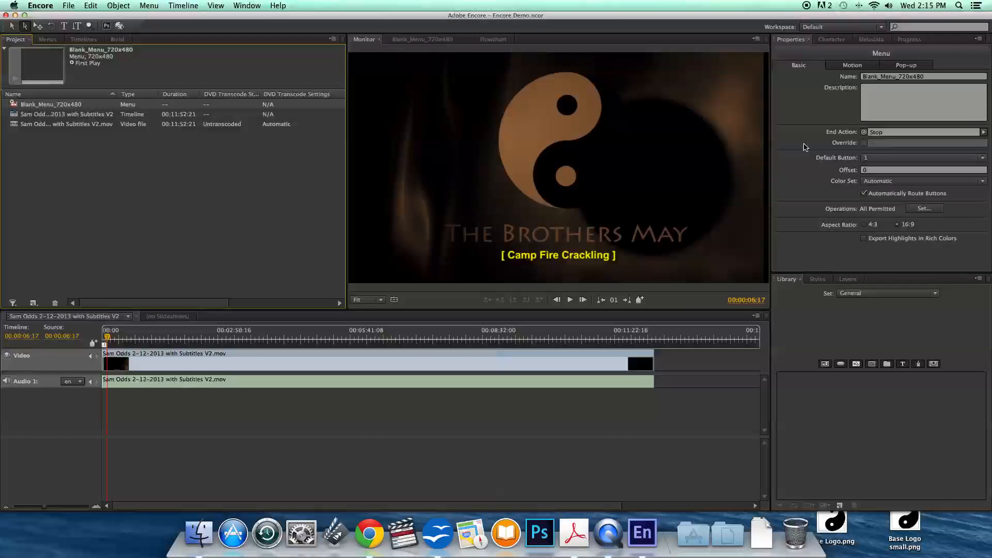
left_click(78, 115)
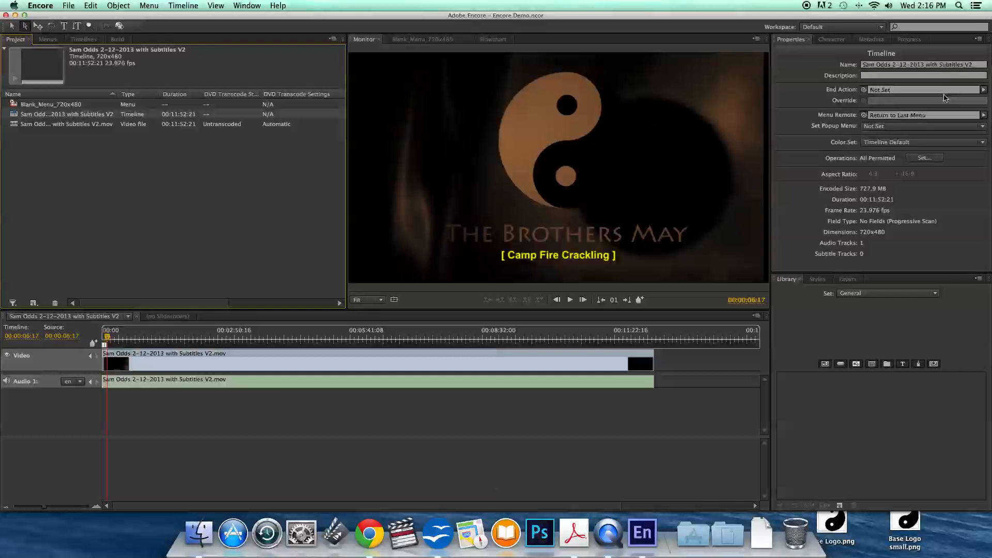
left_click_drag(863, 89, 68, 105)
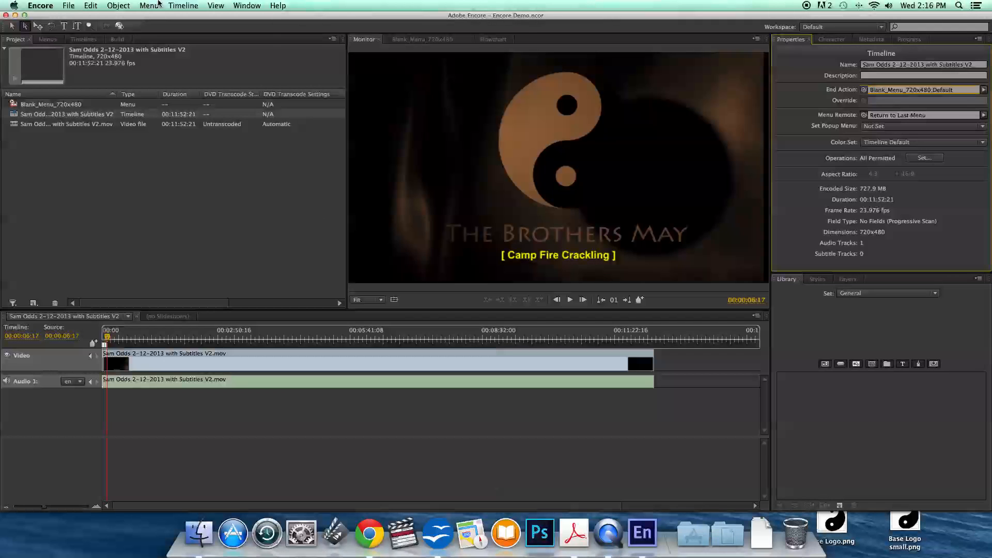
- Preview the project, play the video and skip to its end to test the return to the menu, and recheck the menu and timeline properties
left_click(118, 27)
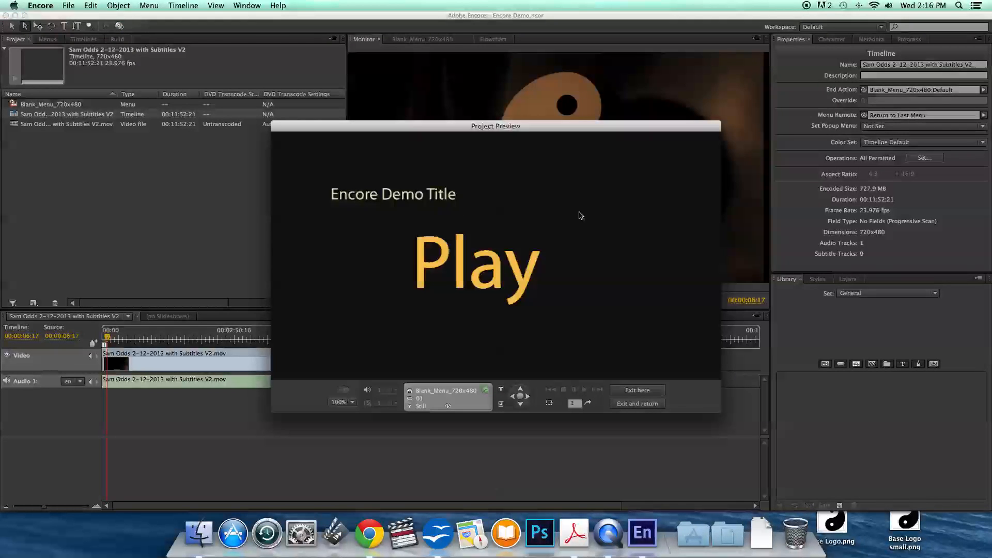
left_click(458, 262)
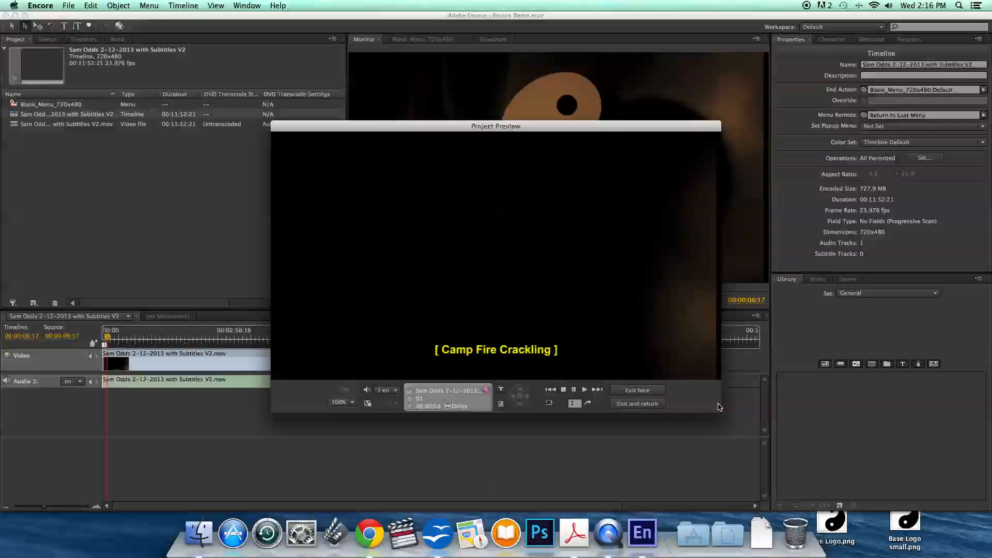
left_click(599, 391)
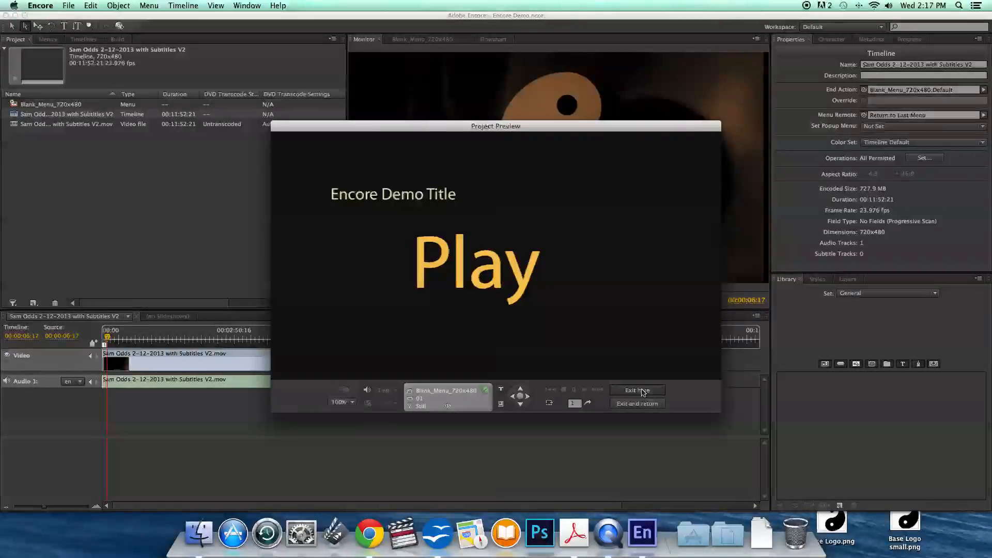
left_click(642, 391)
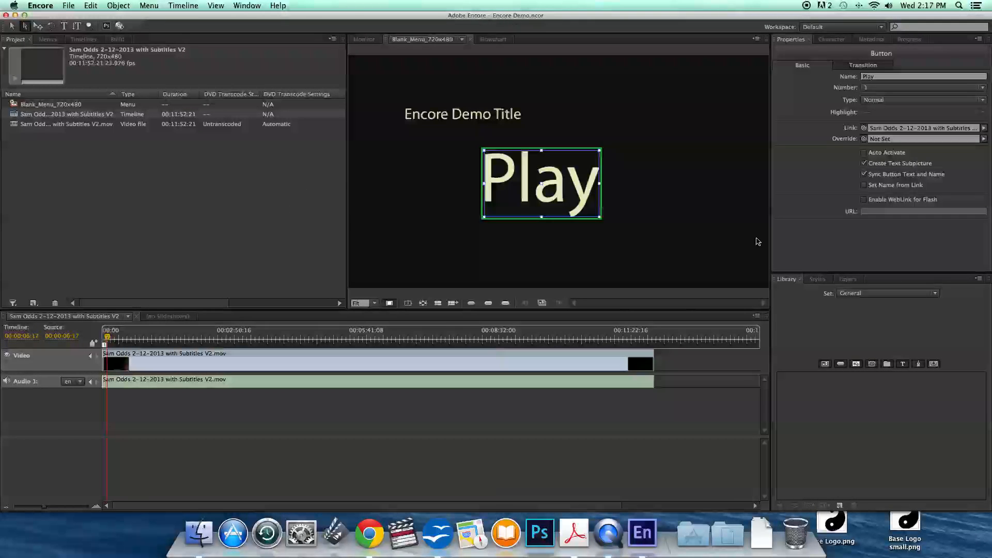
left_click(63, 104)
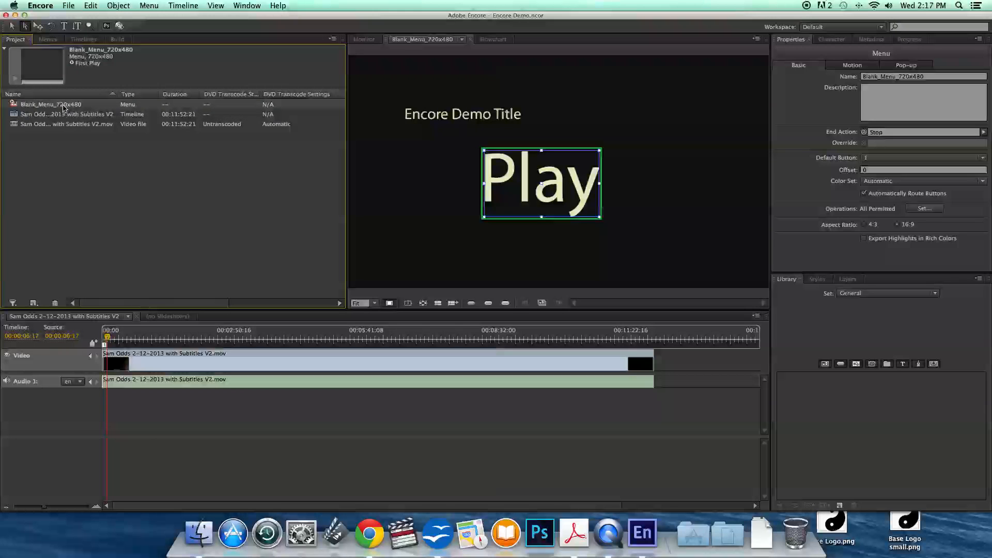
left_click(71, 115)
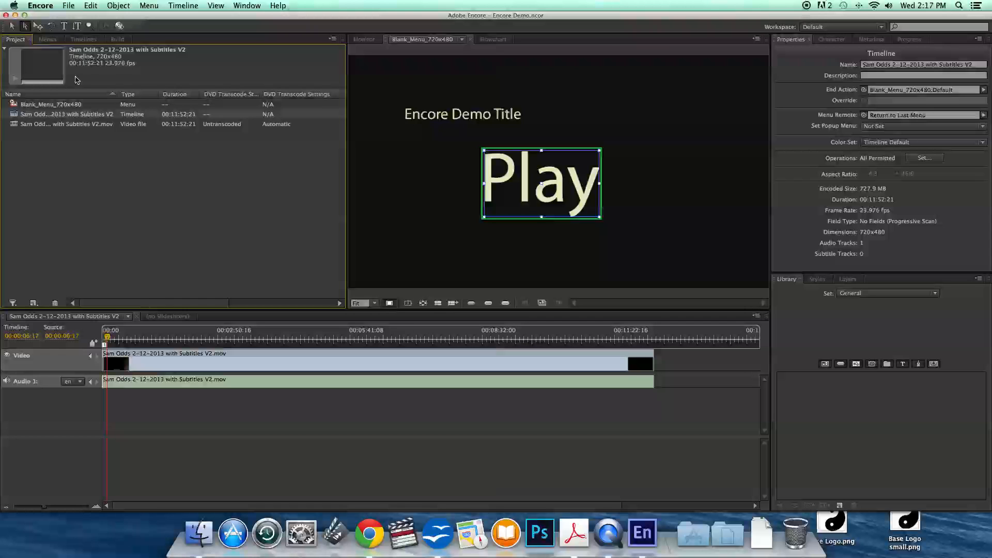
- Configure the build with DVD as the format and DVD Disc as the output
left_click(116, 40)
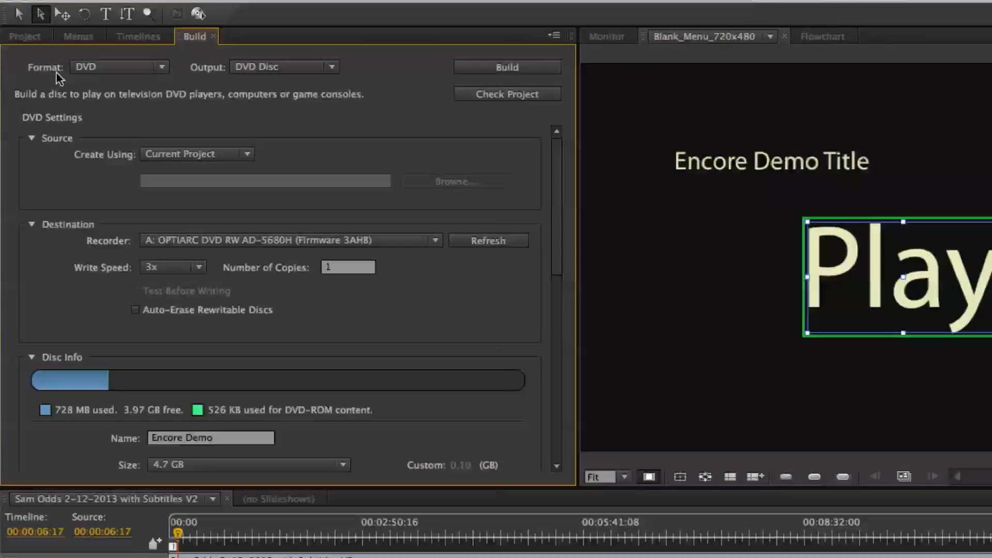
left_click(163, 69)
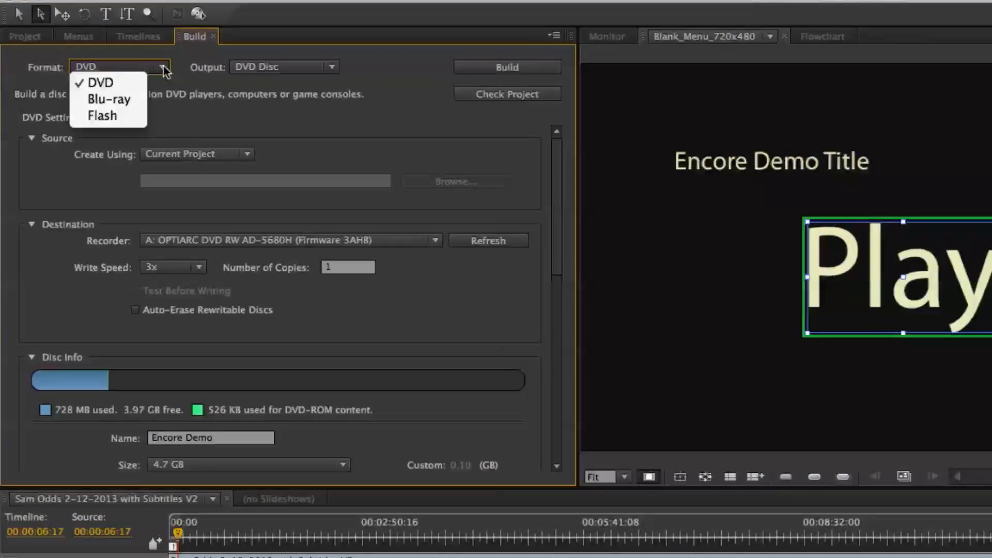
left_click(162, 69)
left_click(163, 69)
left_click(165, 71)
left_click(300, 64)
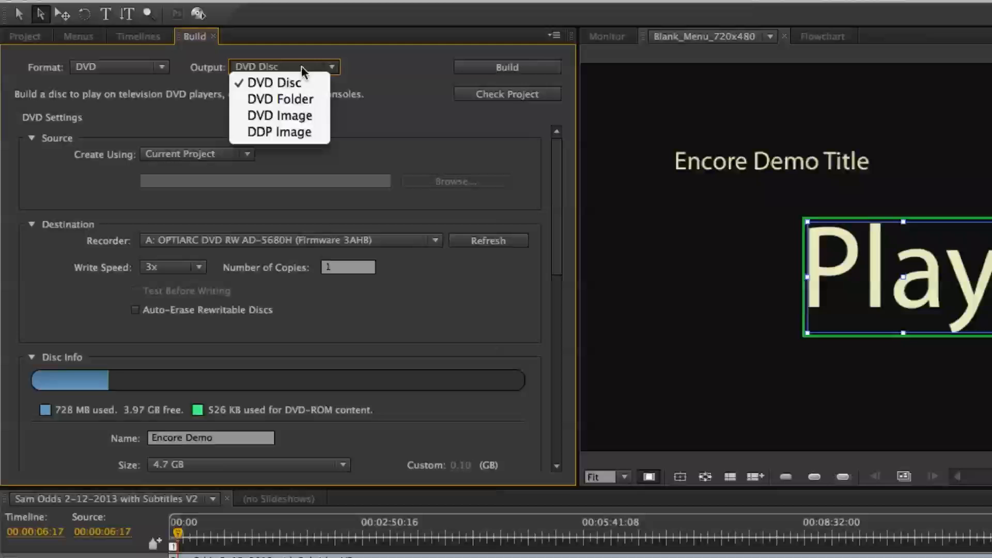
left_click(274, 83)
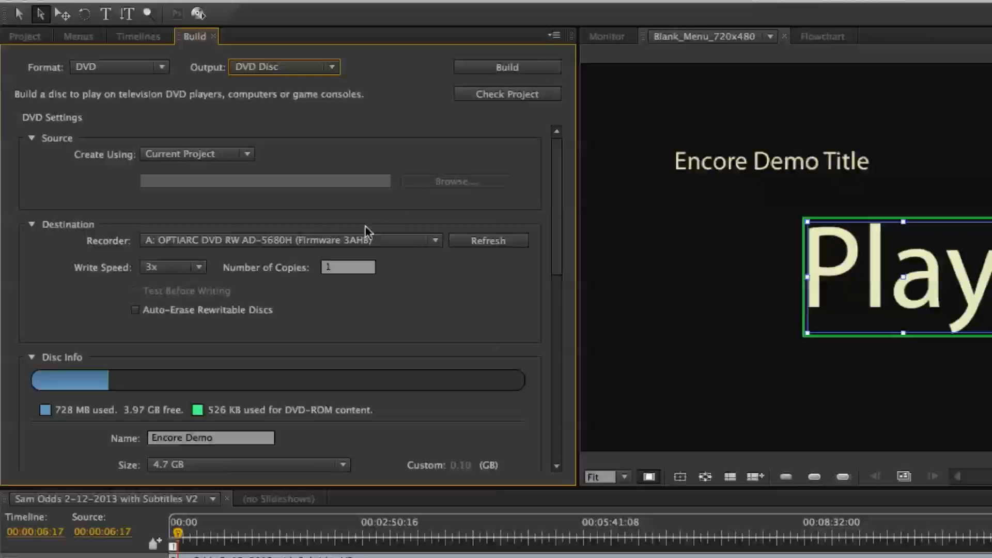
- Run Check Project with all checks enabled to look for problems, and close the check window
left_click(520, 96)
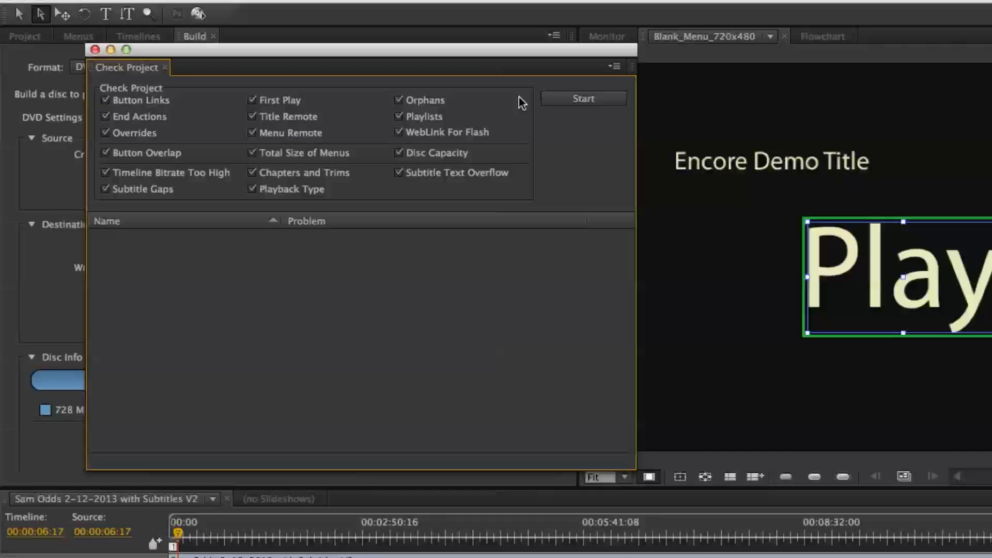
left_click(578, 98)
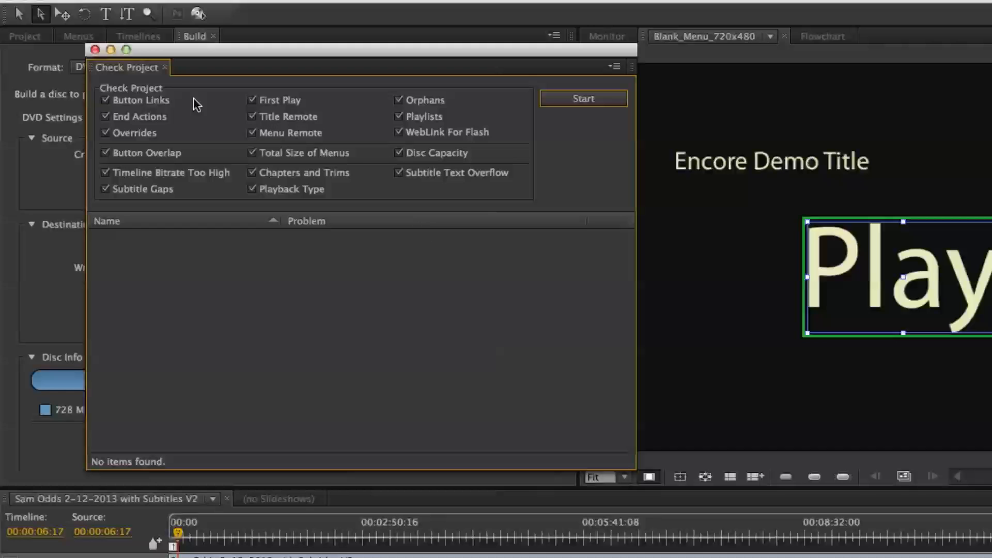
left_click(94, 49)
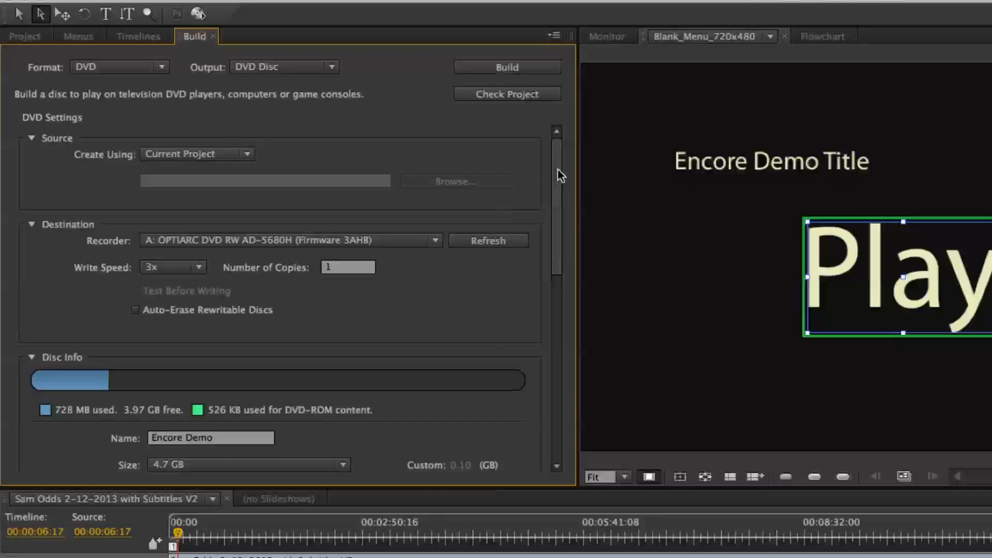
- Refresh the disc recorder in the build destination and set the number of copies to 1
left_click_drag(556, 168, 557, 147)
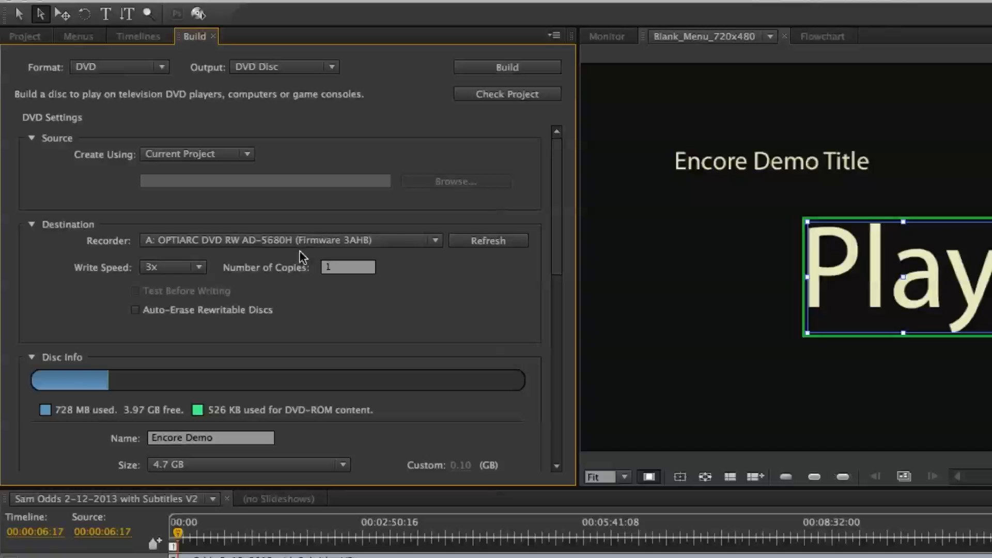
left_click(478, 241)
left_click(340, 265)
key("BackSpace")
type("2")
key("BackSpace")
type("1")
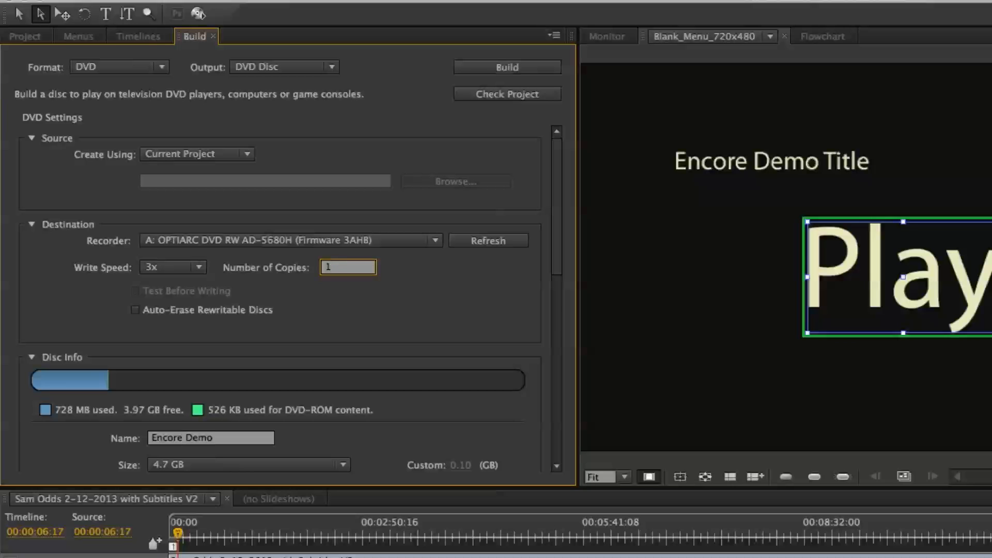
- Review the disc info settings and start the DVD build, cancelling it at the request for media
mouse_move(557, 234)
left_mouse_down()
mouse_move(559, 370)
mouse_move(556, 216)
left_mouse_up()
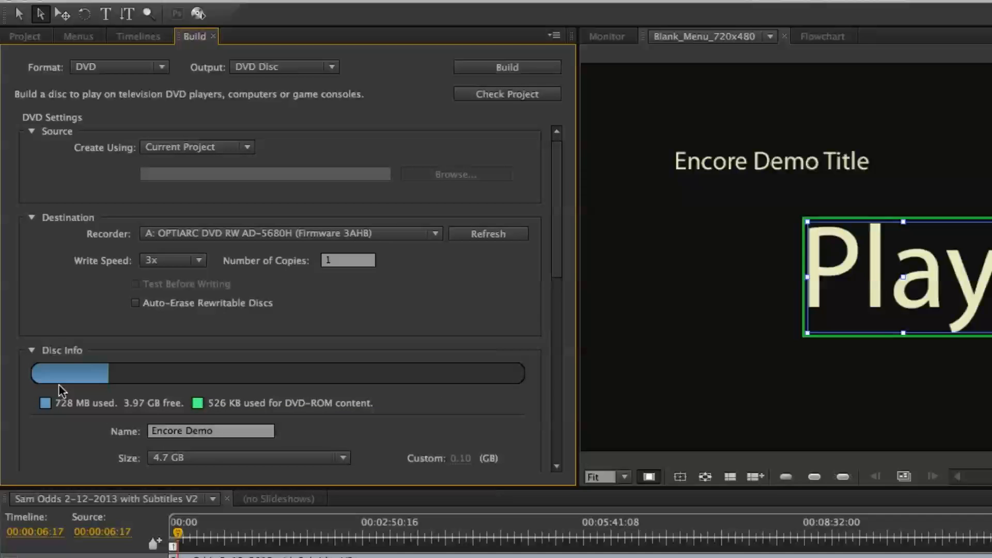
scroll(560, 249, "down", 3)
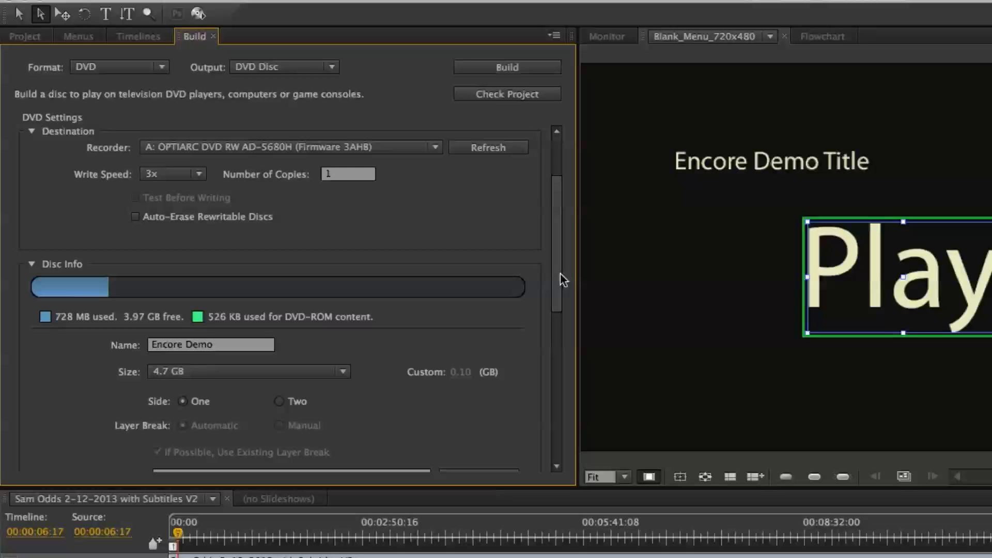
scroll(560, 274, "up", 3)
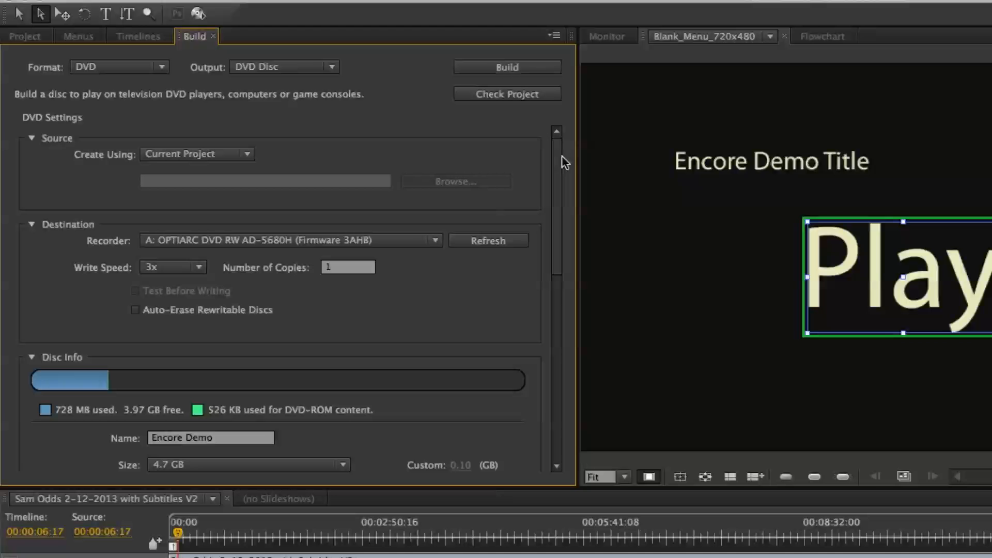
left_click(518, 66)
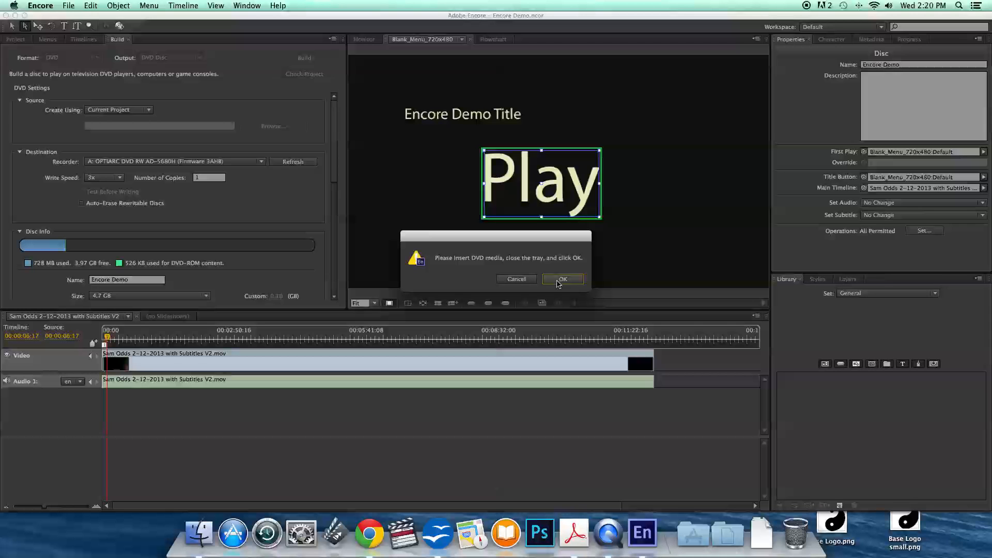
left_click(518, 279)
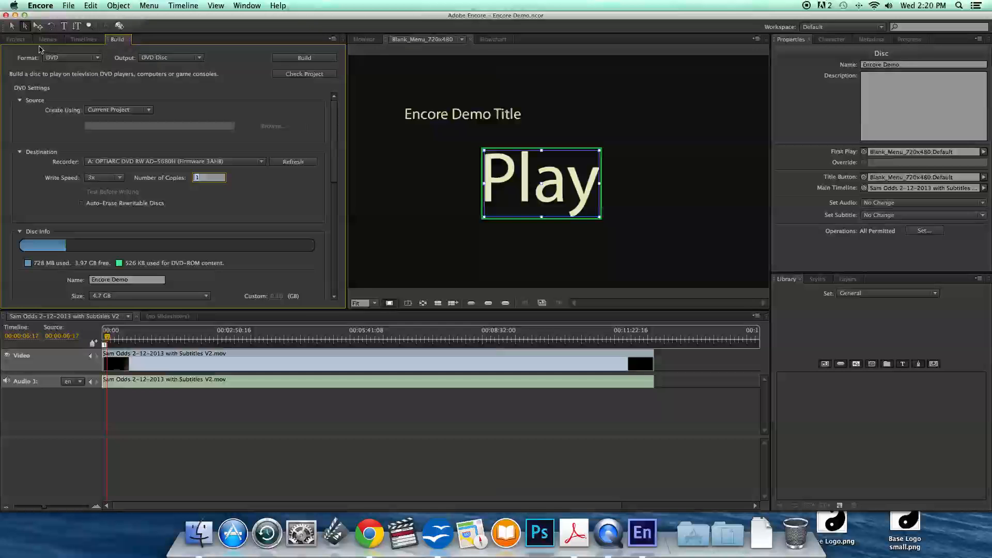
- Delete the menu Blank_Menu_720x480 from the project
left_click(17, 41)
scroll(17, 40, "down", 1)
left_click(17, 40)
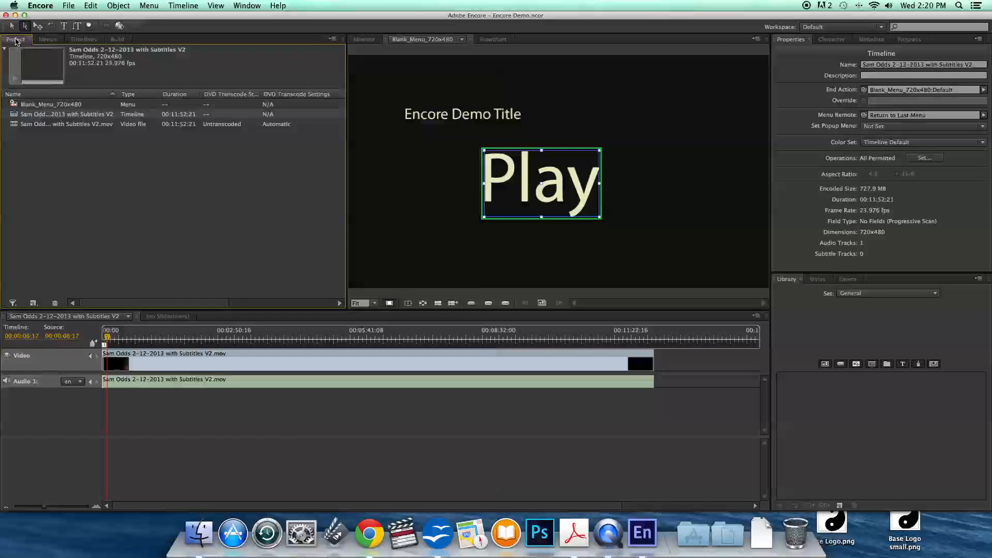
left_click(60, 106)
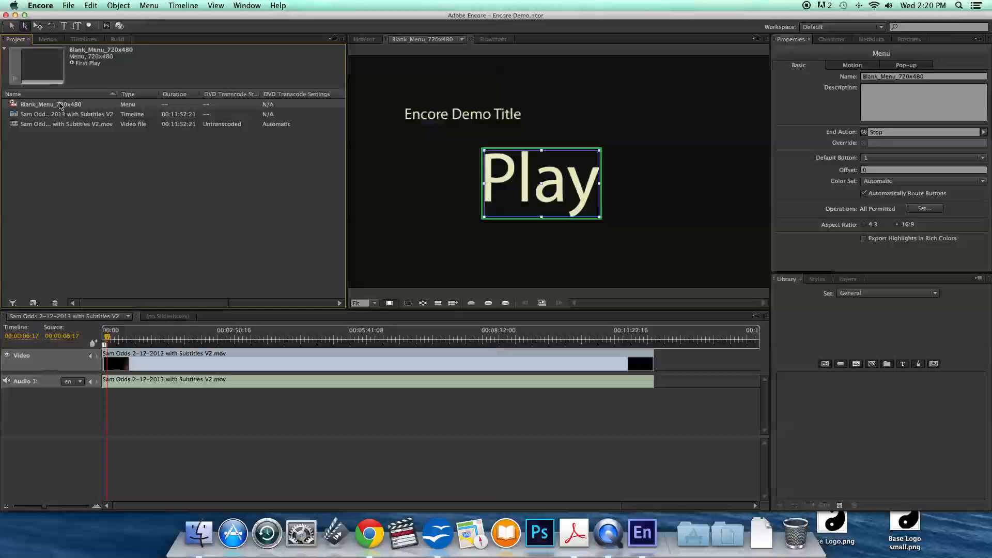
key("Delete")
scroll(60, 106, "right", 3)
scroll(59, 105, "left", 4)
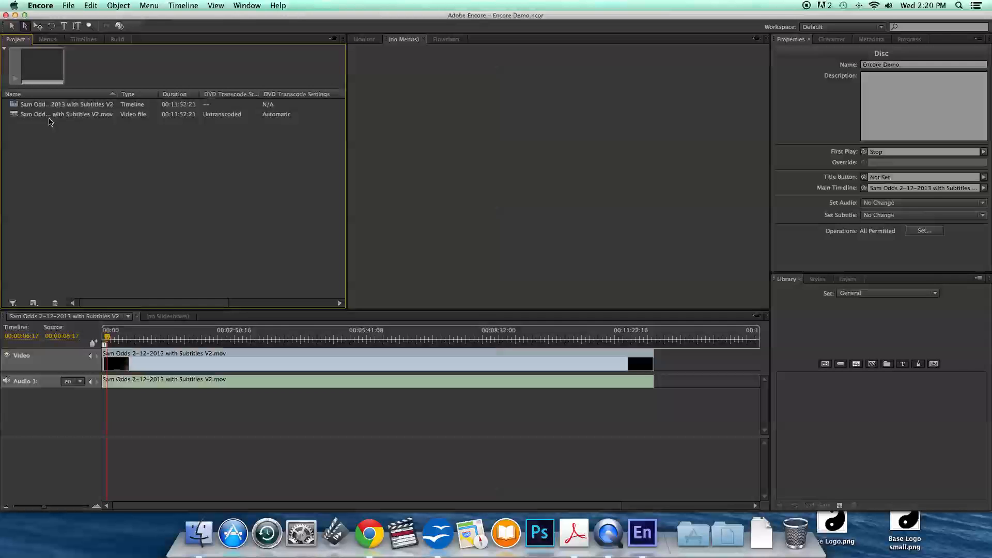
right_click(101, 155)
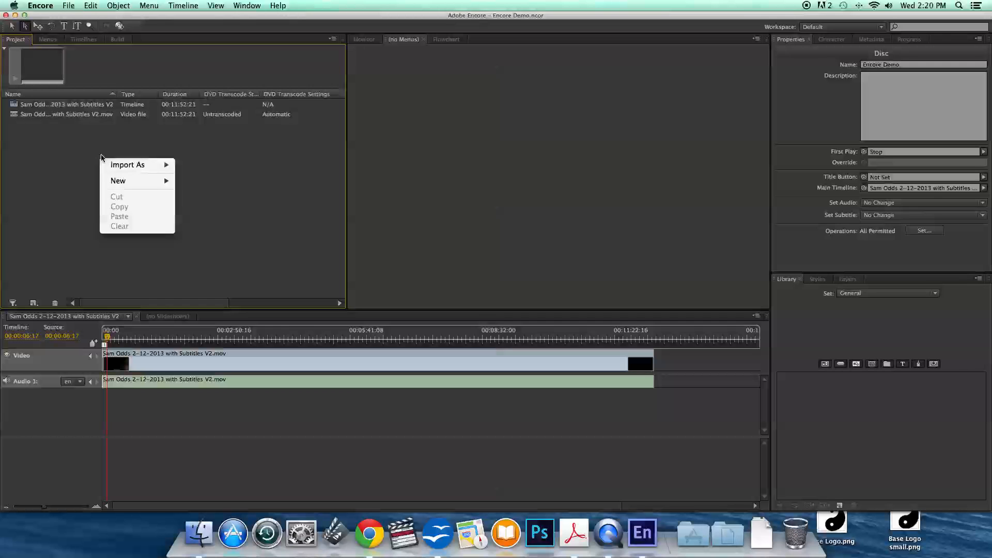
mouse_move(155, 164)
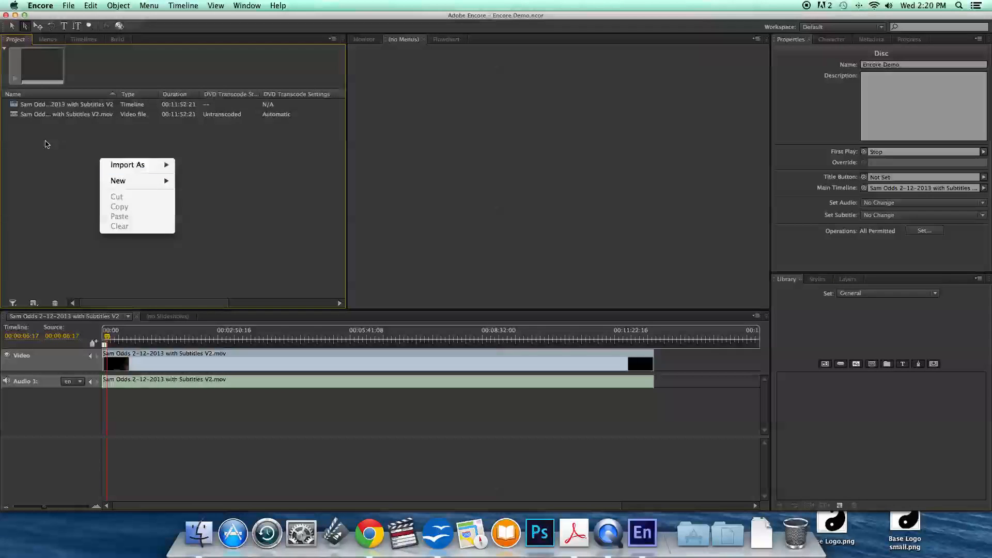
left_click(58, 127)
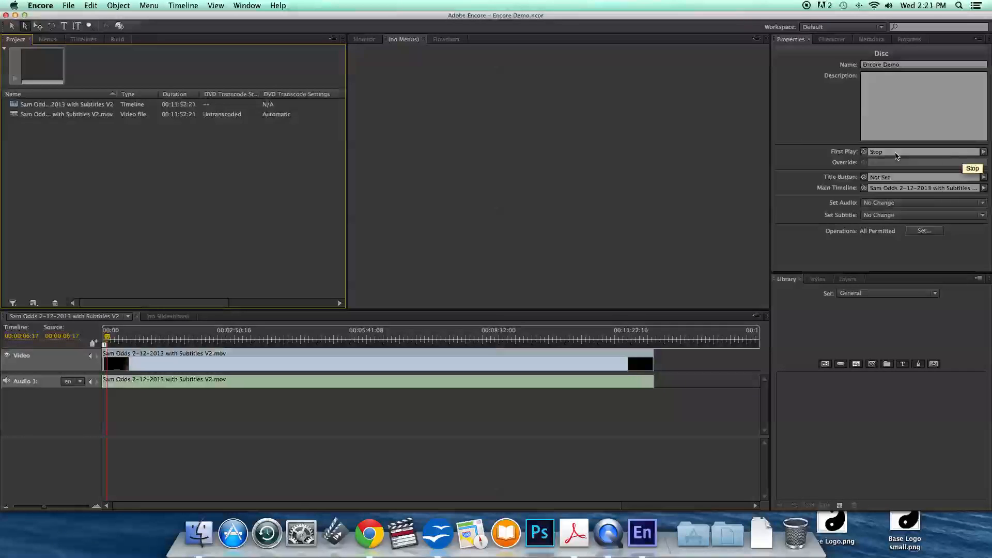
- Set the disc's First Play to the video timeline and preview the project to check that it starts with the video
left_click_drag(865, 155, 73, 105)
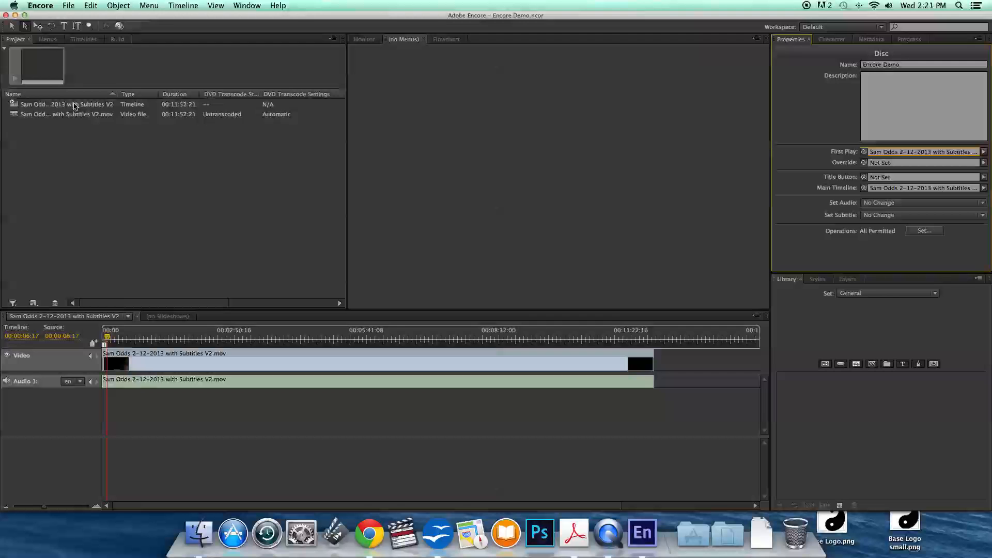
left_click(118, 26)
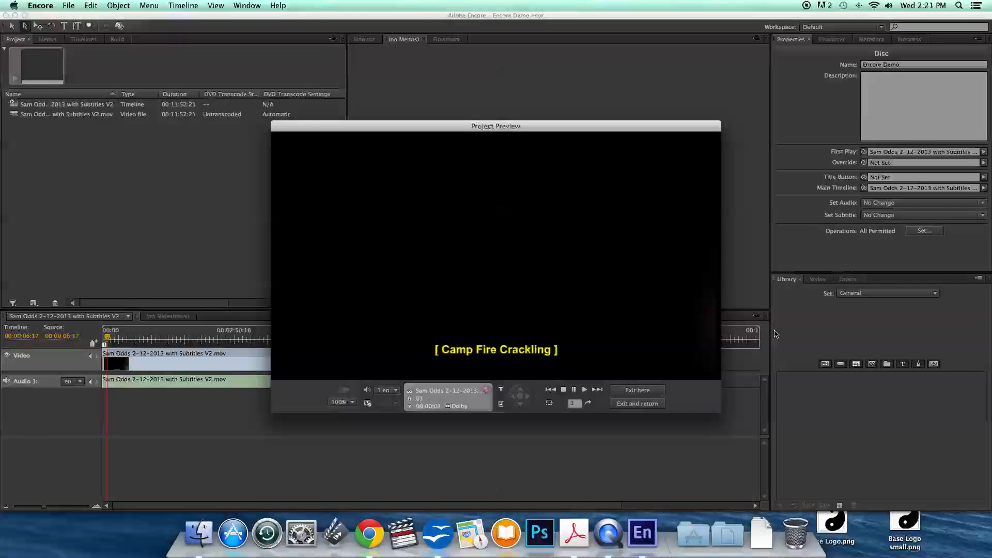
left_click(646, 395)
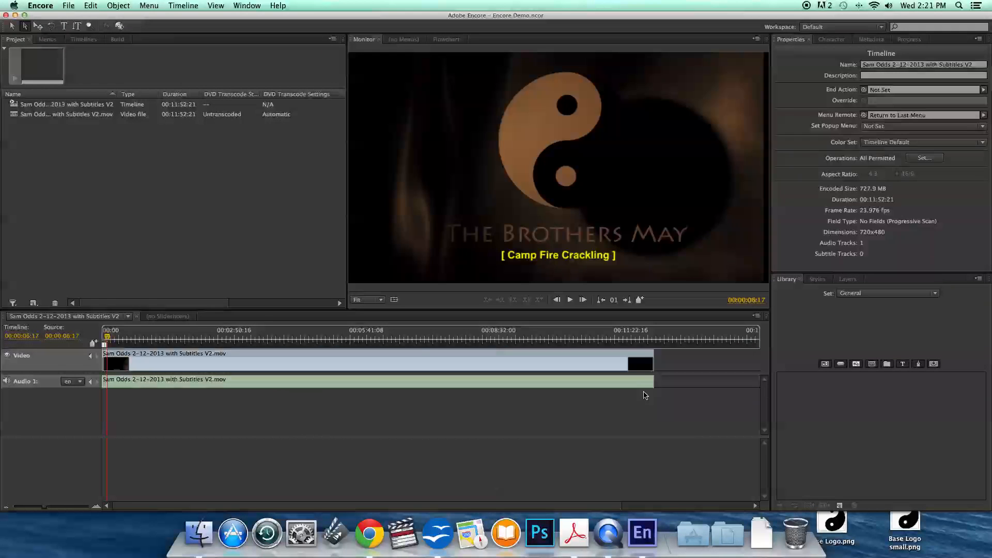
- Review the End Action of the video timeline and the playback properties of the disc
left_click(116, 162)
left_click(61, 105)
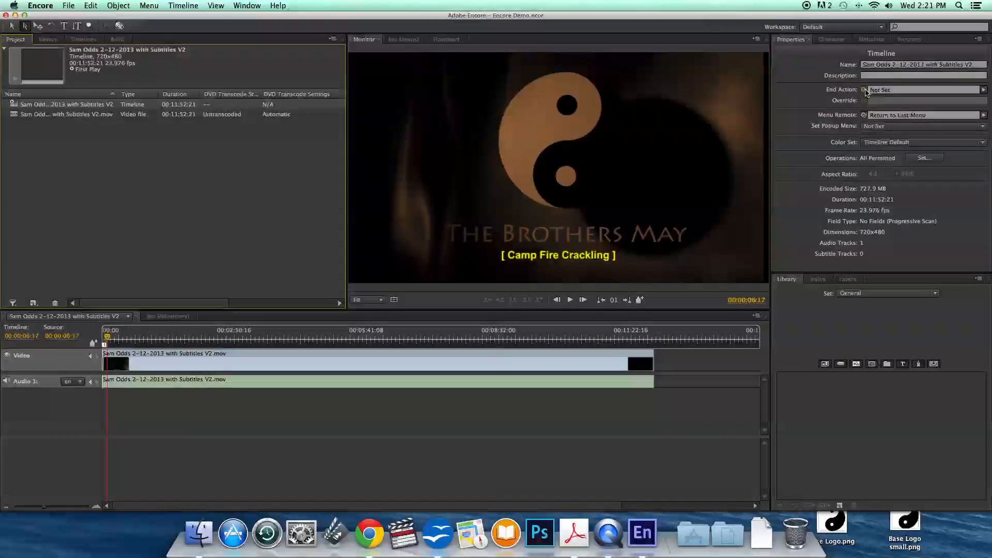
left_click(77, 124)
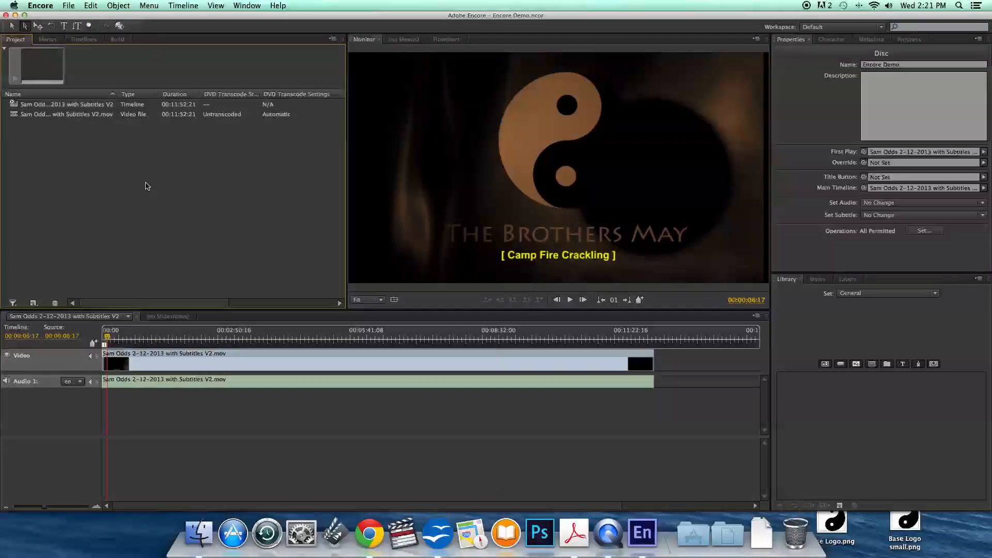
- Run a project check on the DVD build with all check categories enabled
left_click(117, 41)
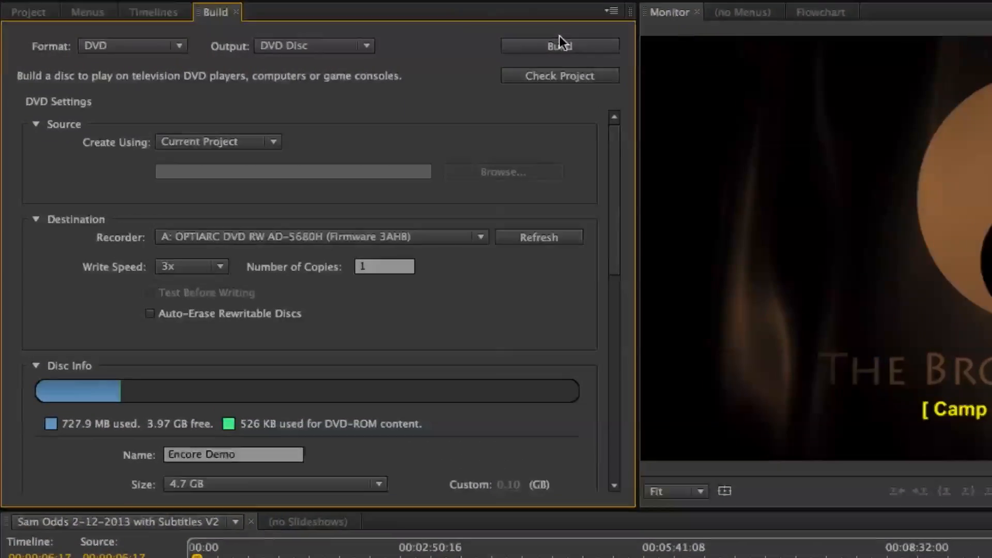
left_click(561, 76)
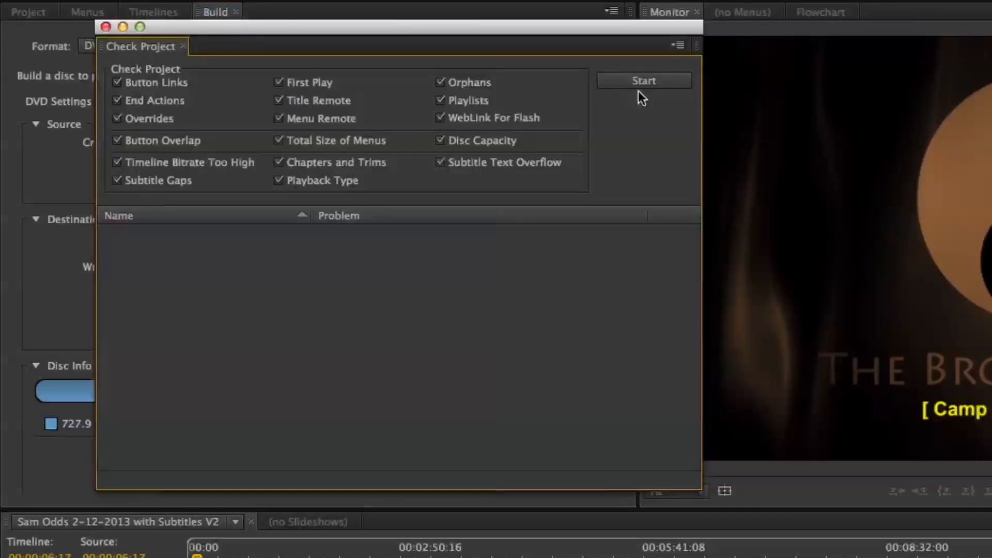
left_click(643, 81)
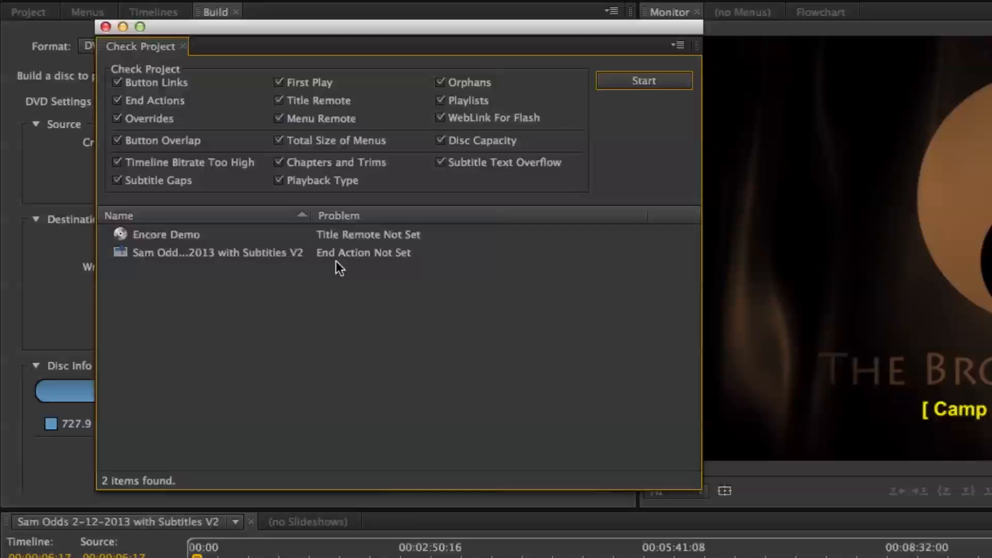
- Set the End Action of the flagged video timeline to Stop and rerun the project check
left_click(354, 258)
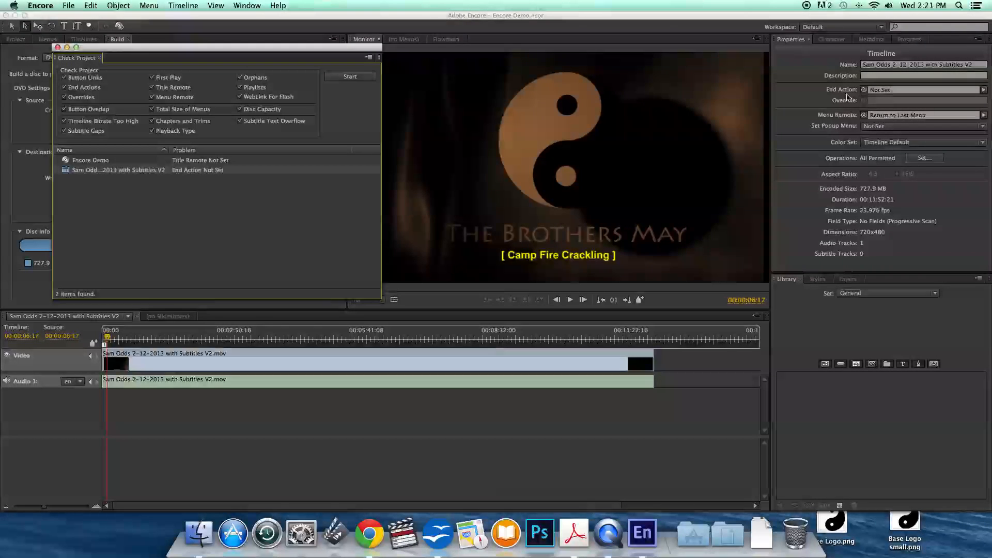
left_click(981, 93)
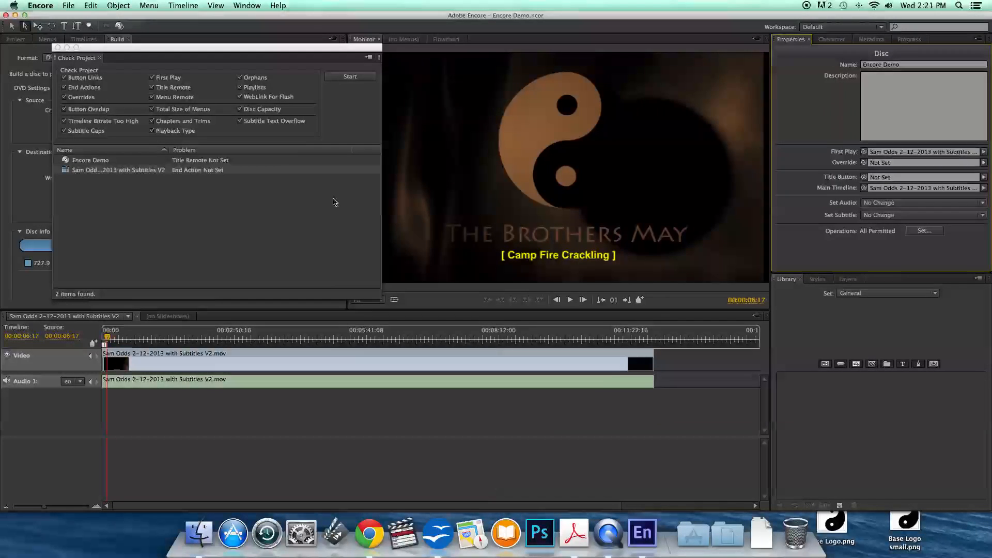
left_click(103, 172)
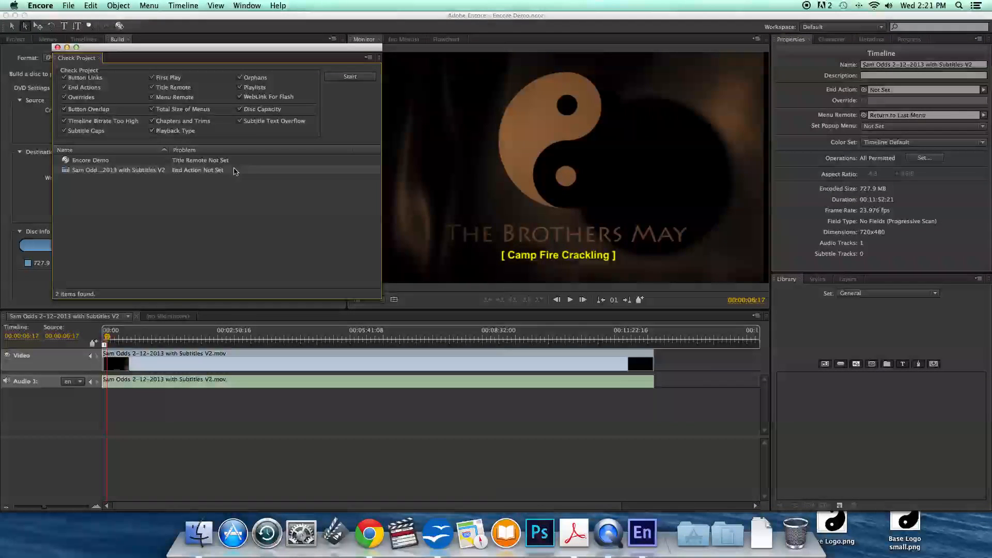
left_click(983, 90)
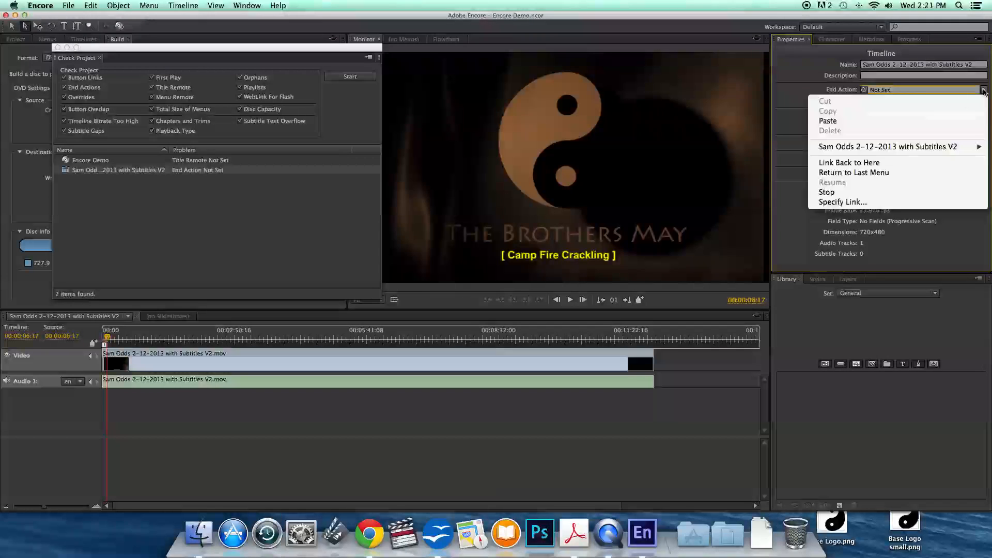
mouse_move(849, 148)
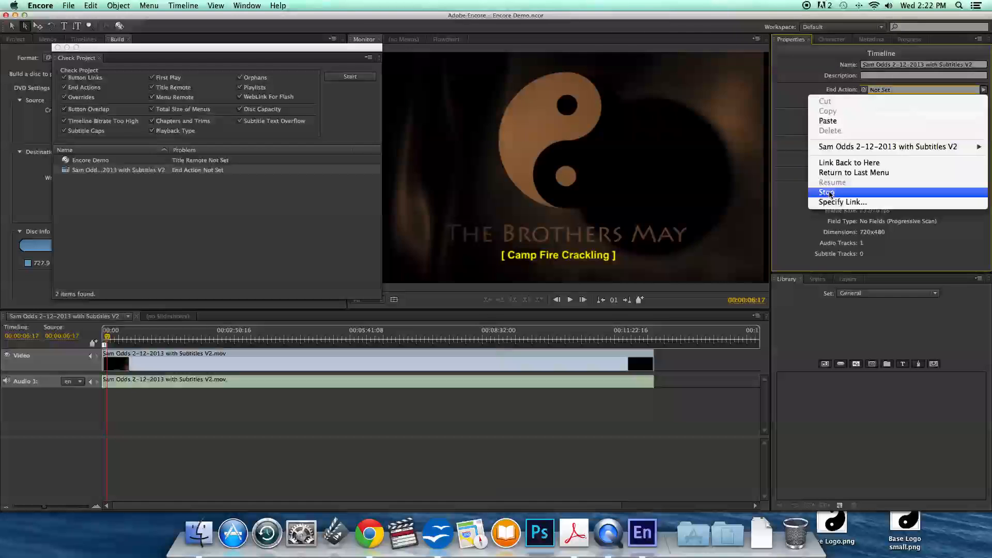
left_click(828, 193)
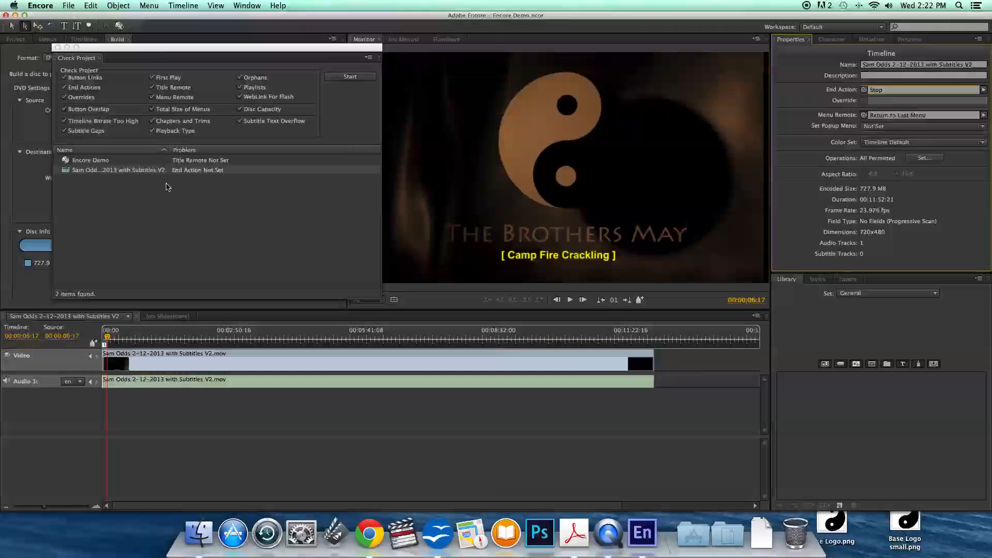
left_click(350, 77)
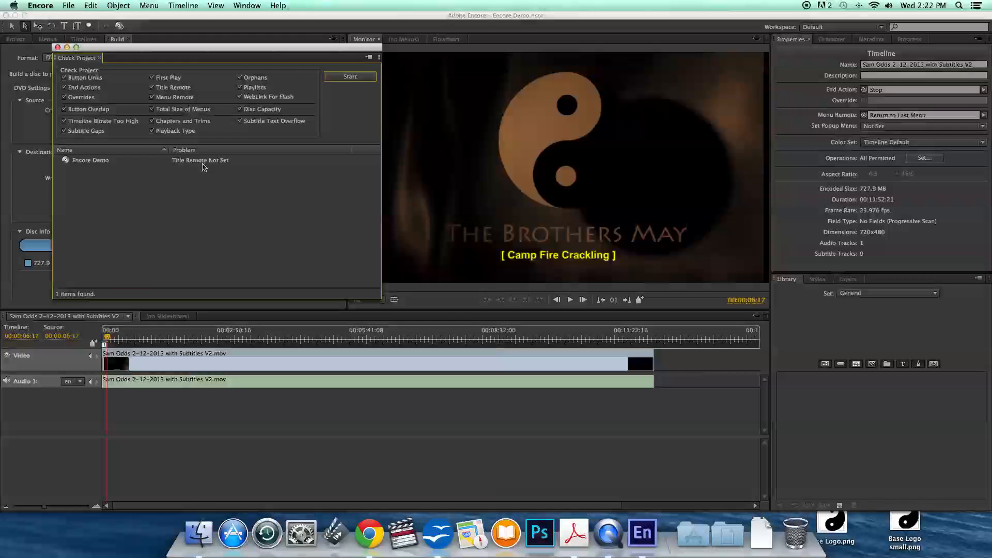
- Set the disc's Title Button to Stop, then rerun the project check and close it
left_click(217, 163)
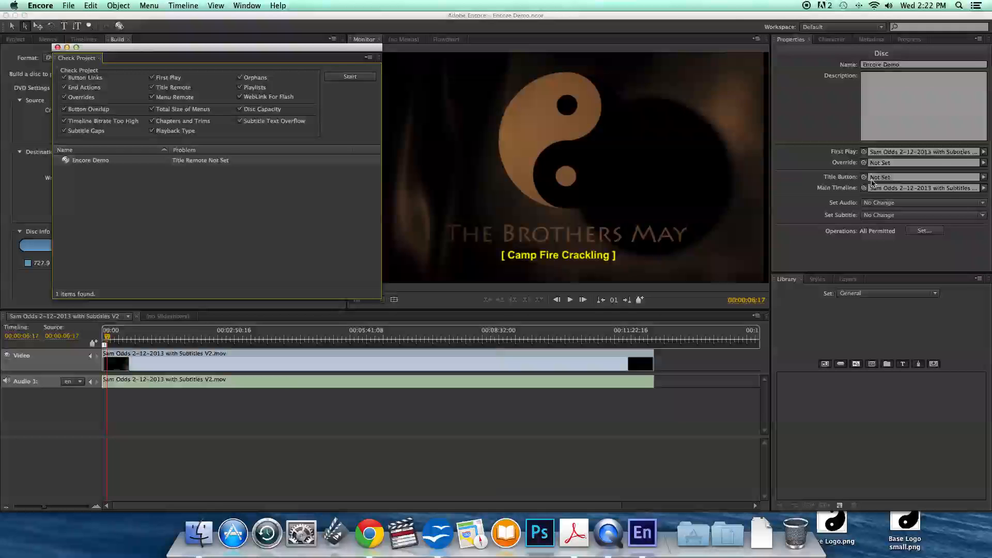
left_click(983, 179)
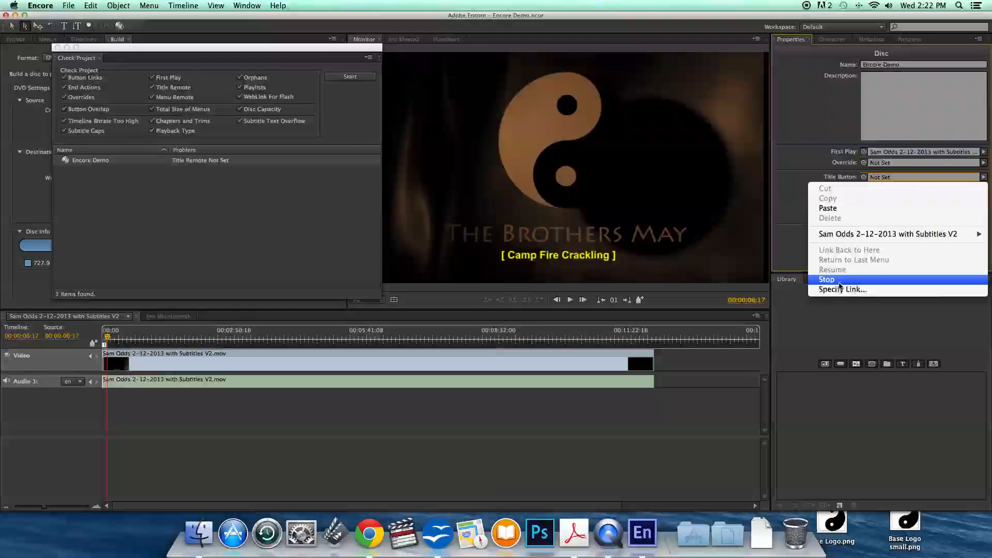
left_click(838, 282)
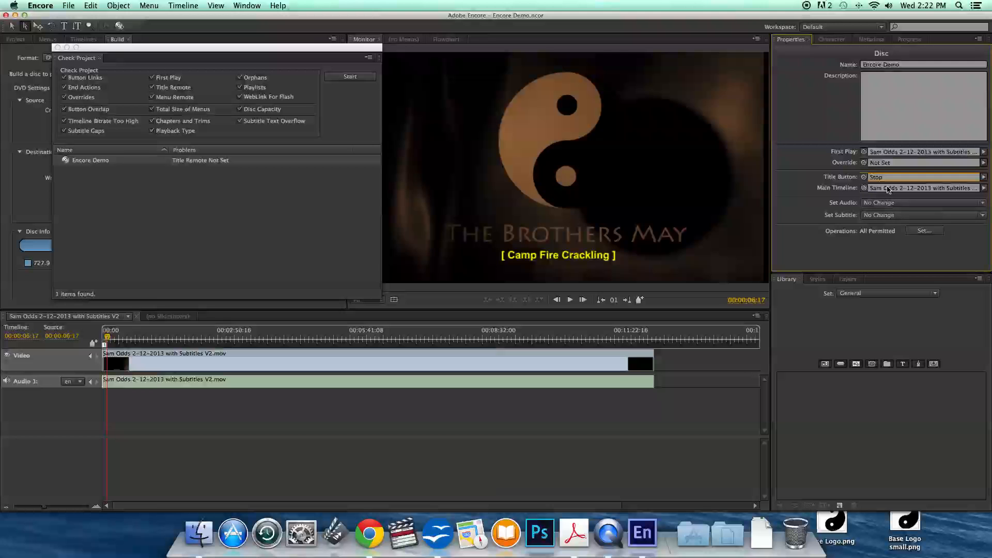
left_click(359, 77)
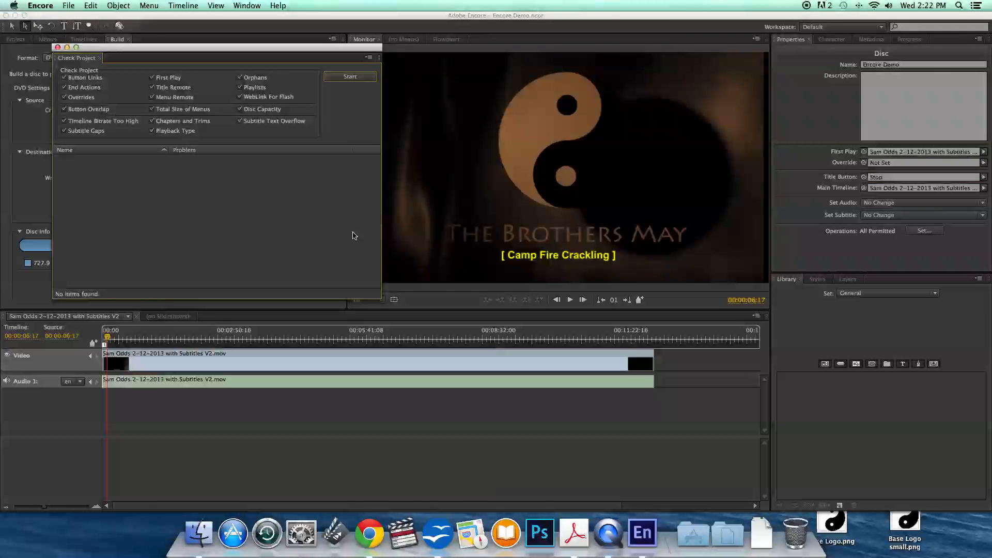
left_click(57, 47)
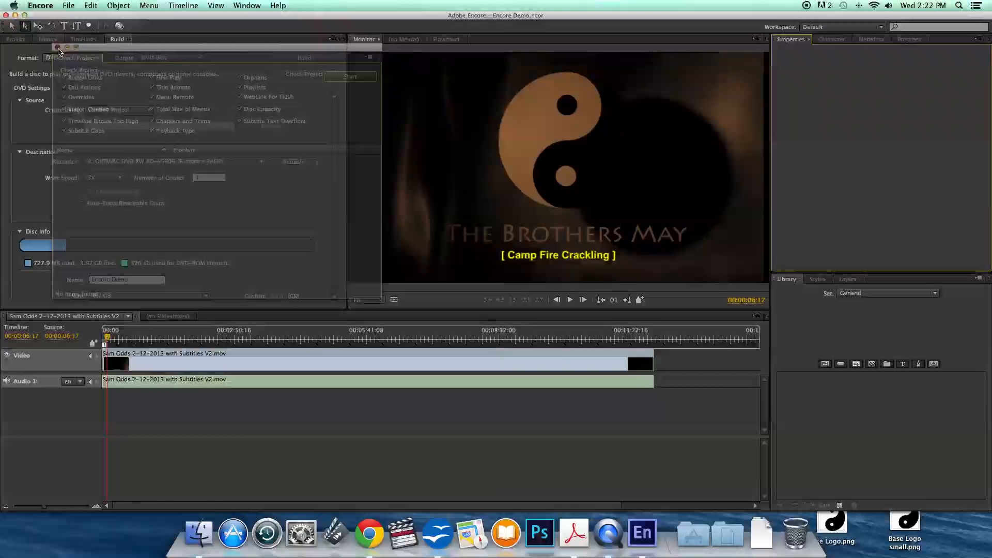
- Review the updated properties of the video timeline and of the Encore Demo disc in the project
left_click(16, 39)
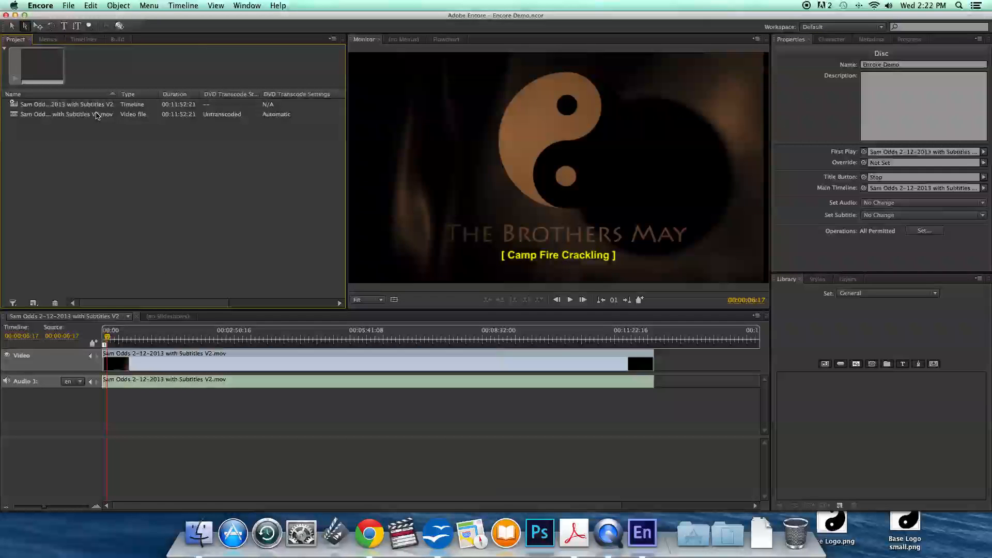
left_click(97, 114)
left_click(101, 105)
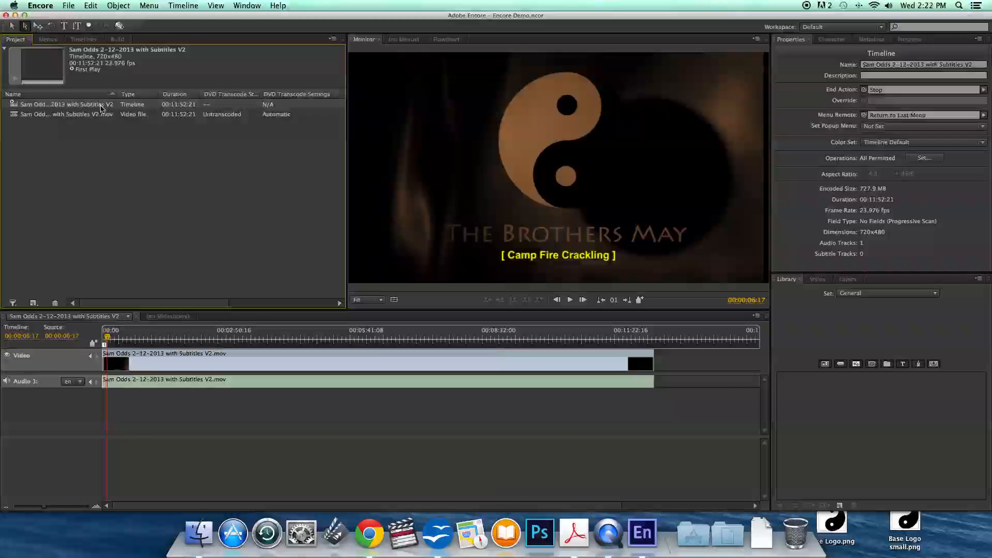
left_click(172, 180)
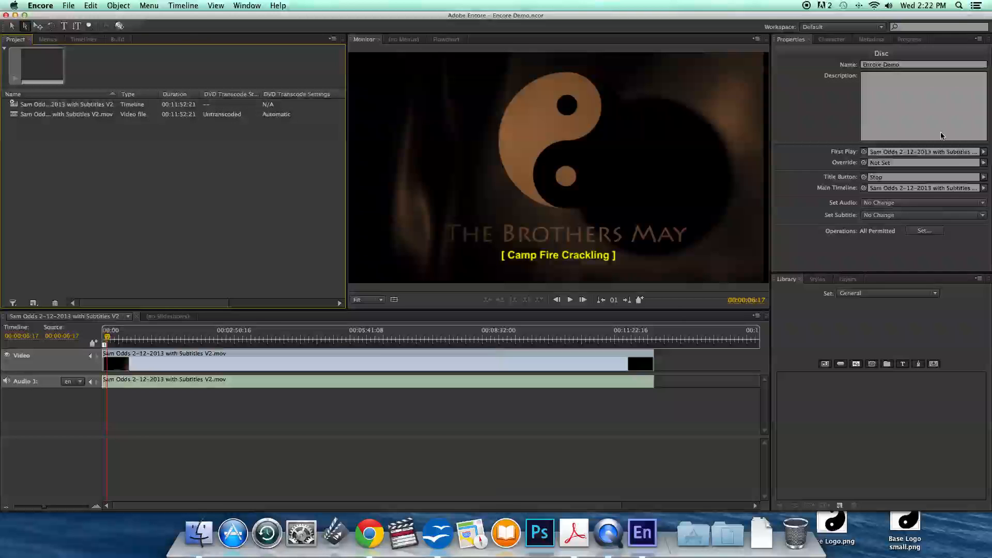
- Preview the project, skipping ahead to the end of the video, and exit the preview
left_click(119, 27)
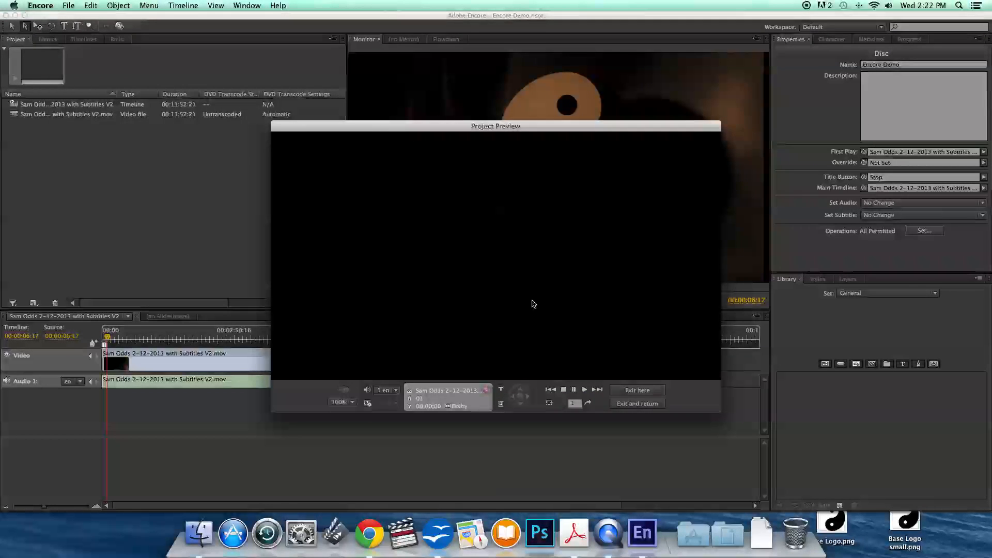
left_click(597, 390)
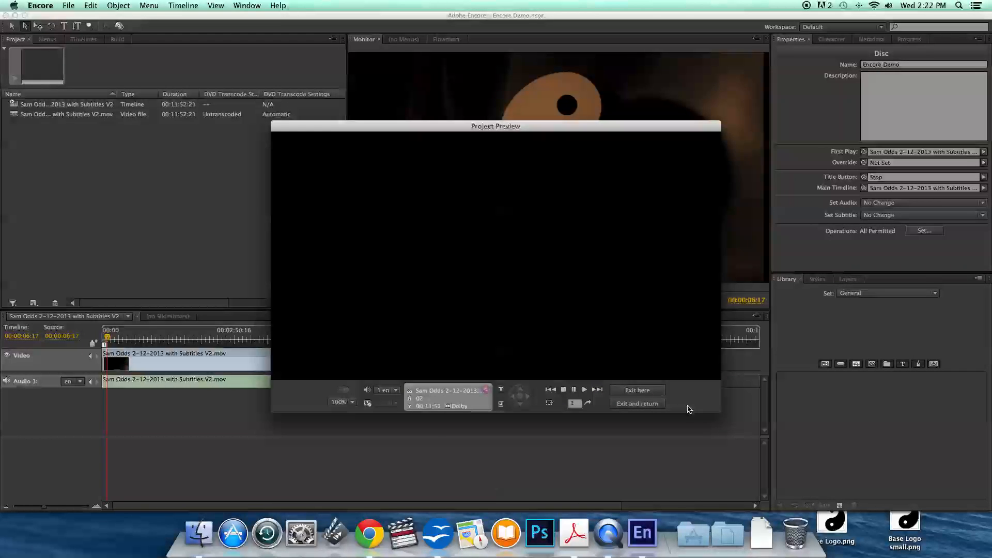
left_click(649, 395)
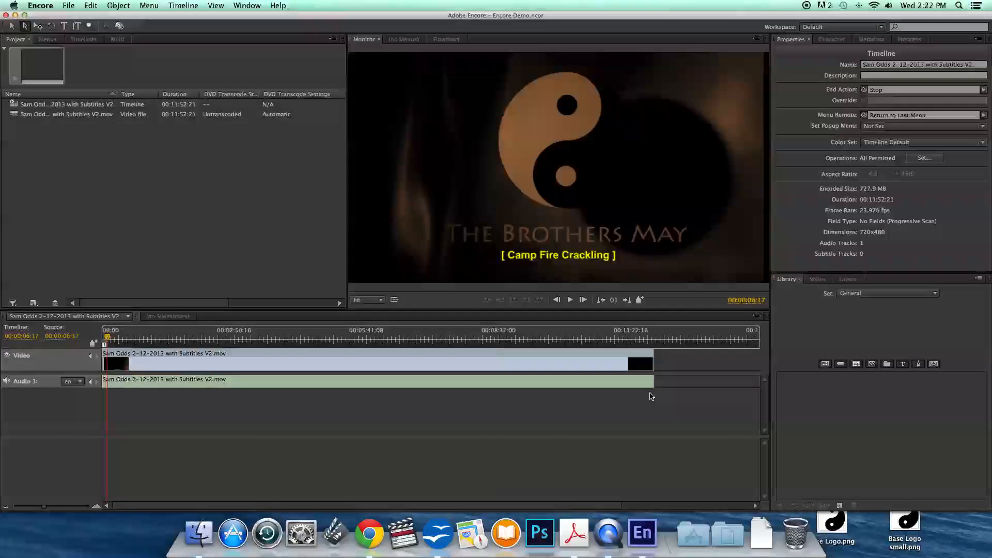
- Start the DVD disc build, cancel it at the request for media, and return to the project's contents
left_click(115, 39)
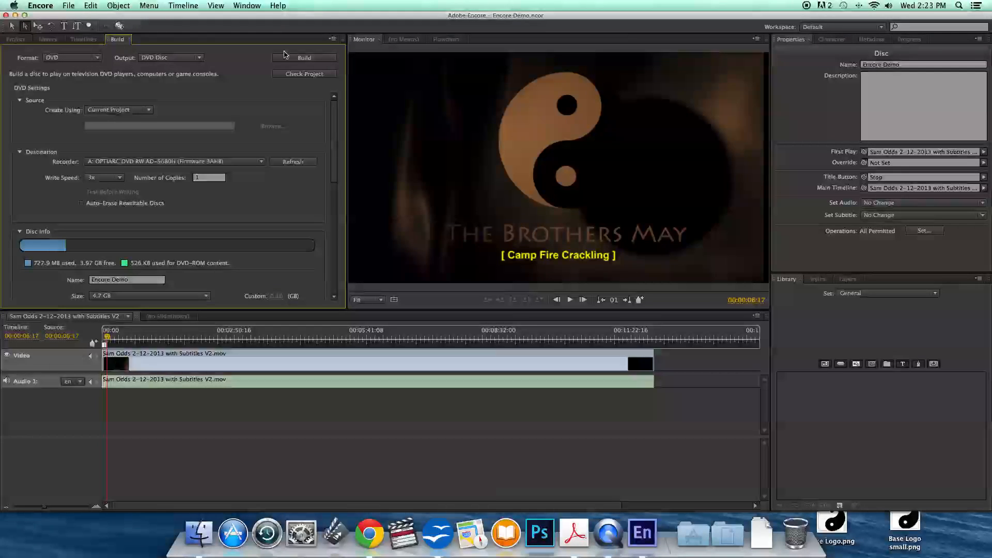
left_click(304, 58)
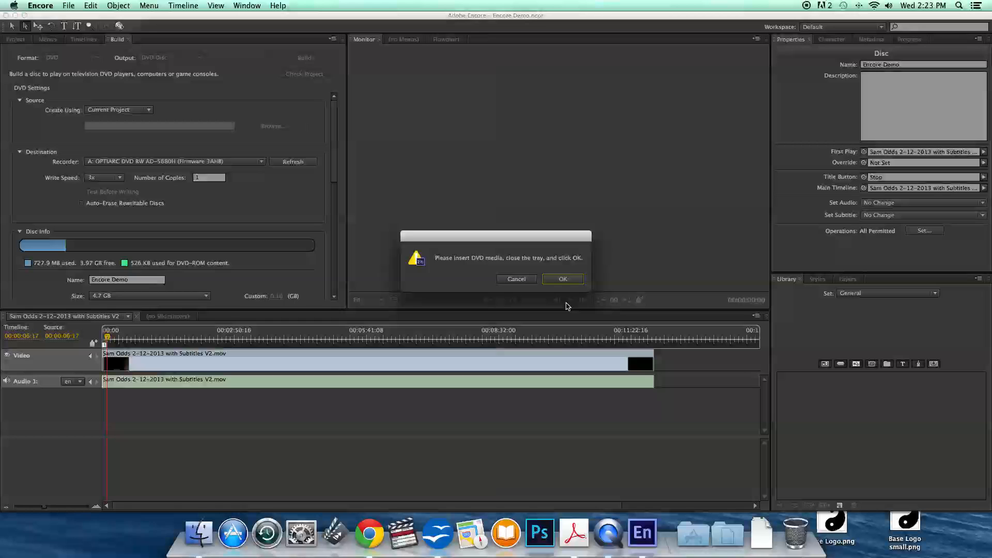
left_click(530, 282)
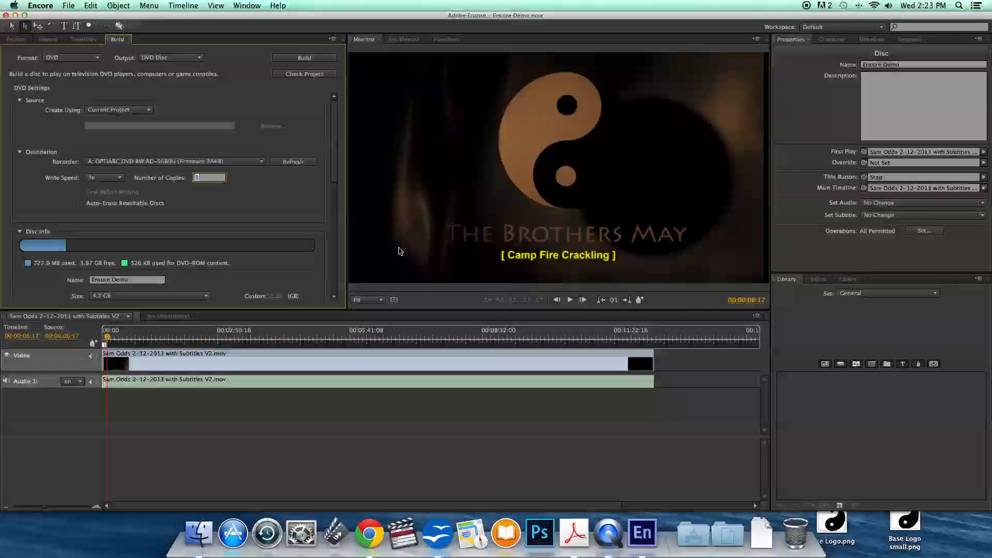
left_click(16, 39)
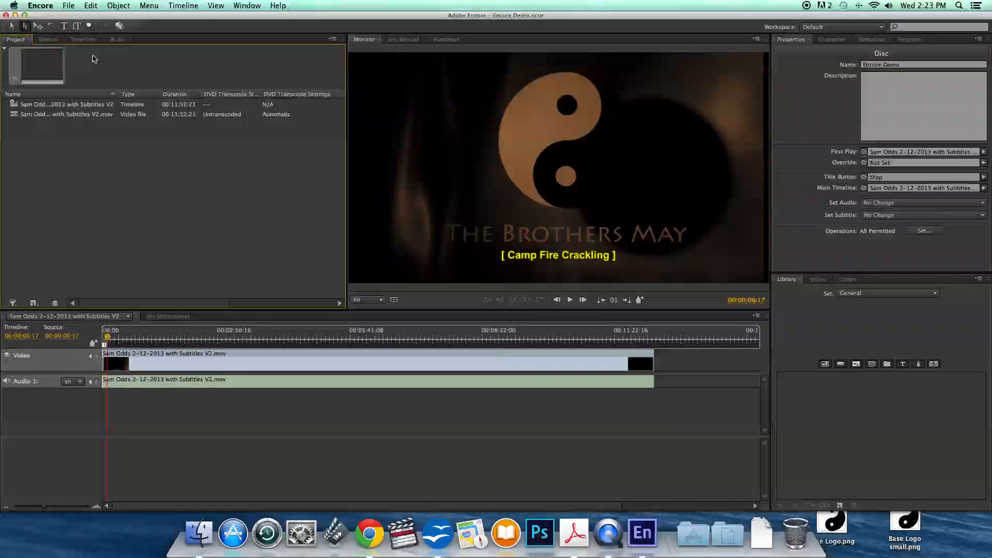